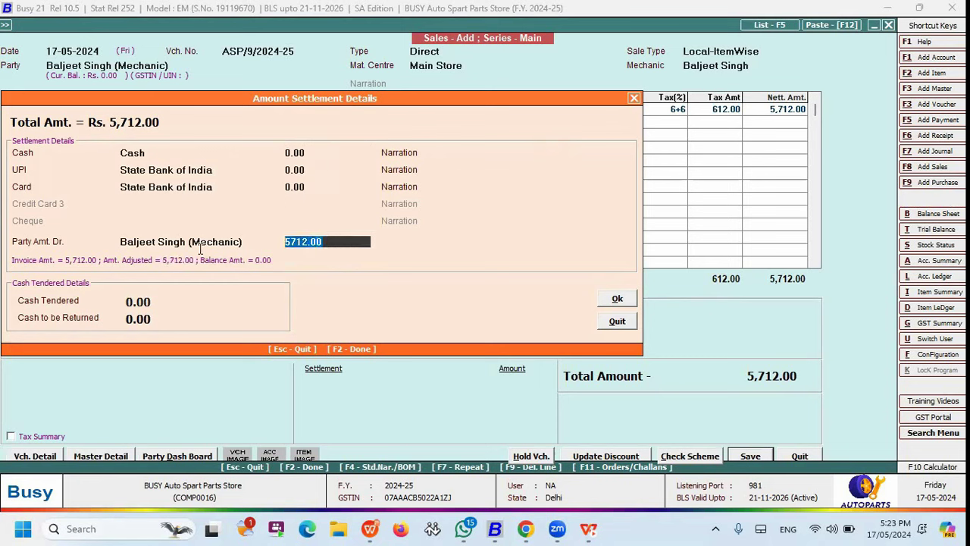
# Accept the amount settlement with the full Rs. 5,712.00 debited to the party's account.
pyautogui.doubleClick(335, 241)
pyautogui.moveTo(335, 242); pyautogui.dragTo(285, 242)
pyautogui.click(336, 241)
pyautogui.moveTo(337, 241); pyautogui.dragTo(262, 283)
pyautogui.click(623, 299)
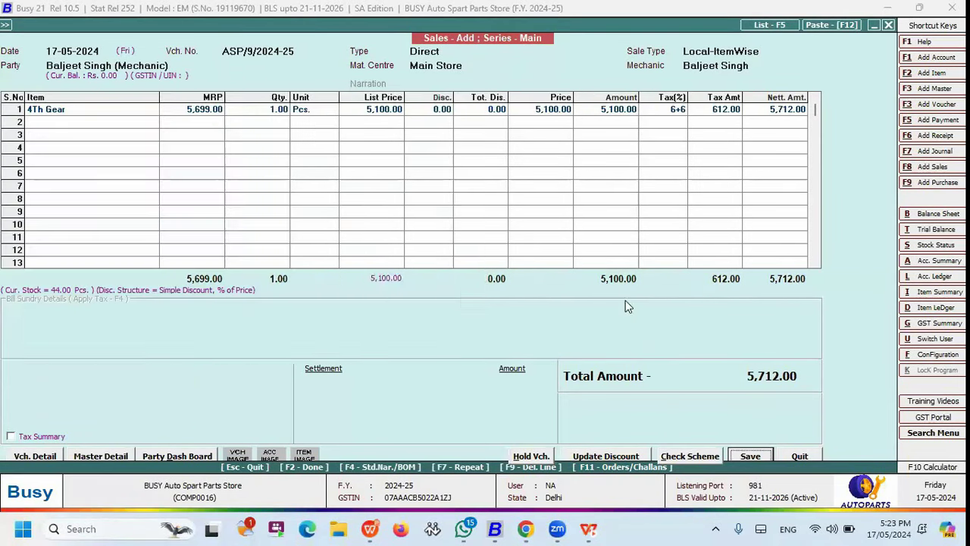
# Save the sales voucher for the 4Th Gear and leave sales entry.
pyautogui.click(509, 292)
pyautogui.press('Right')
pyautogui.press('Return')
pyautogui.press('n')
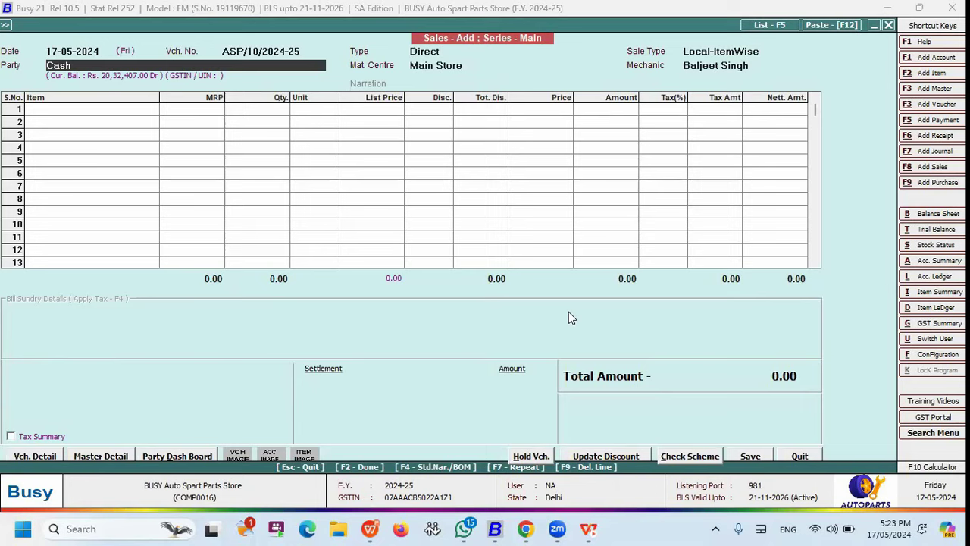
pyautogui.press('Escape')
pyautogui.press('Escape')
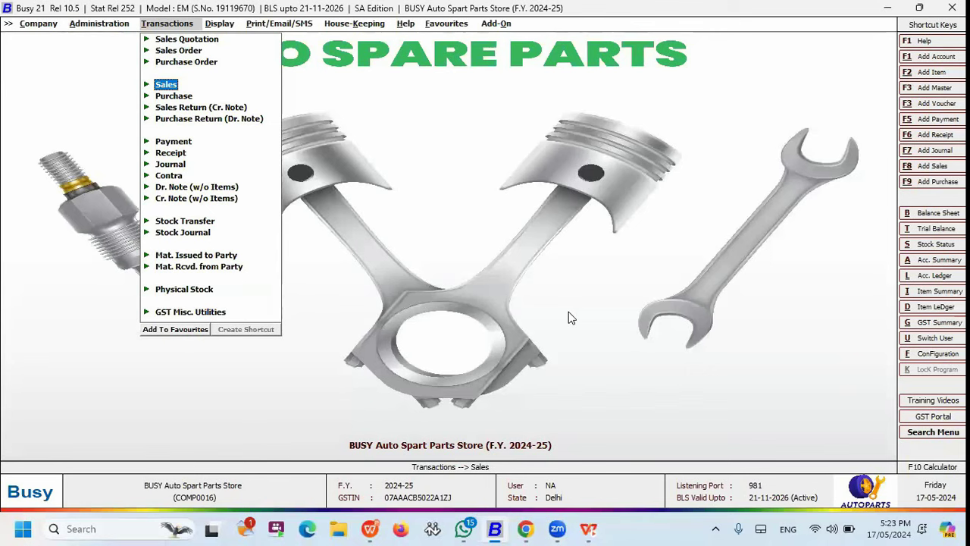
# Open the Party-Item Price Structure configuration for Sales.
pyautogui.press('Left')
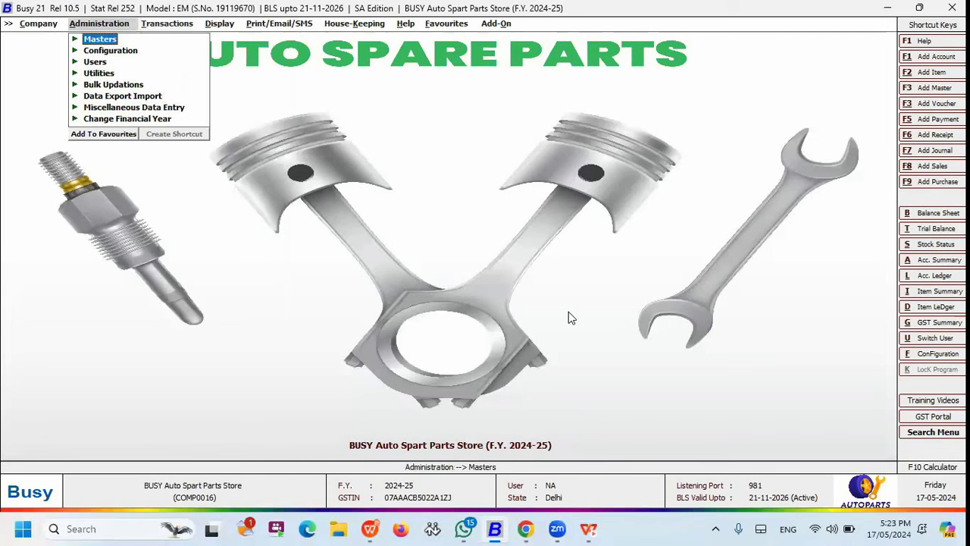
pyautogui.press('Down')
pyautogui.press('Return')
pyautogui.press('Down')
pyautogui.press('Down')
pyautogui.press('Down')
pyautogui.press('Down')
pyautogui.press('Down')
pyautogui.press('Down')
pyautogui.press('Down')
pyautogui.press('Down')
pyautogui.press('Down')
pyautogui.press('Down')
pyautogui.press('Down')
pyautogui.press('Down')
pyautogui.press('Down')
pyautogui.press('Down')
pyautogui.press('Down')
pyautogui.press('Down')
pyautogui.press('Down')
pyautogui.press('Down')
pyautogui.press('Down')
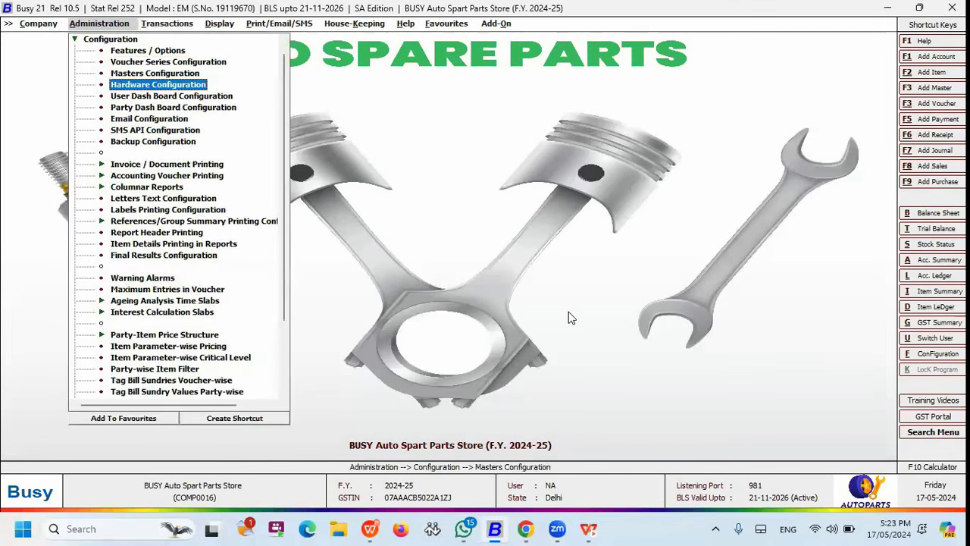
pyautogui.press('Down')
pyautogui.press('Down')
pyautogui.press('Down')
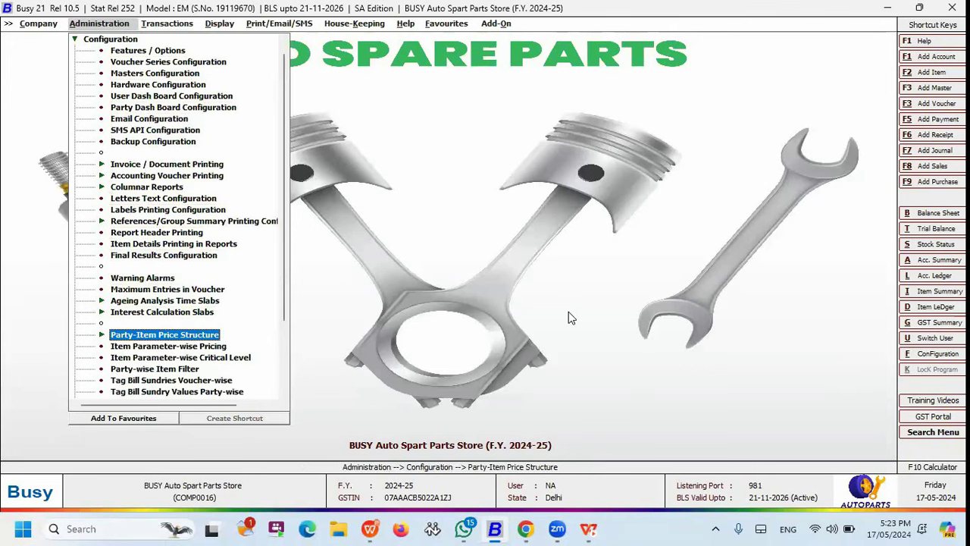
pyautogui.press('Return')
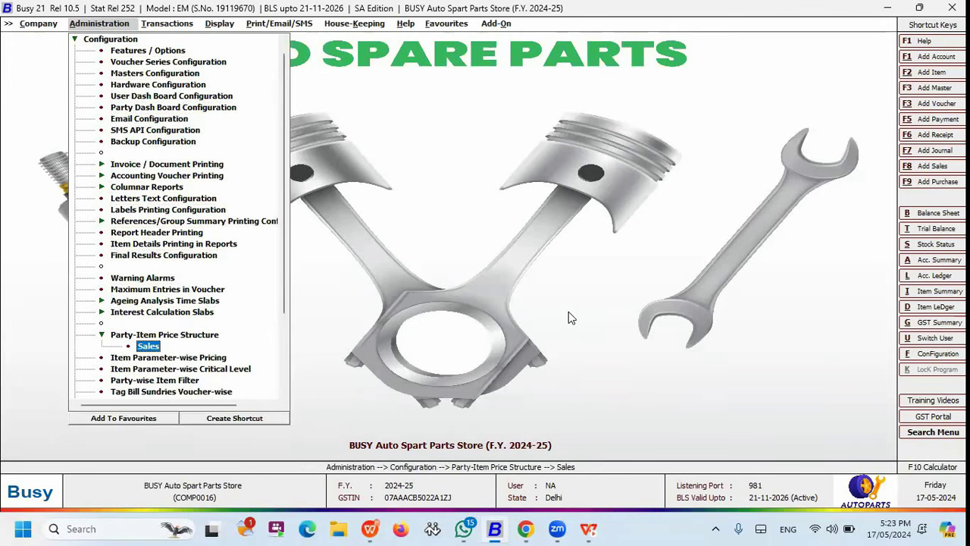
pyautogui.press('Return')
# Load the item-group price and discount structure of the Sundry Debtors party group.
pyautogui.write('sun')
pyautogui.press('Down')
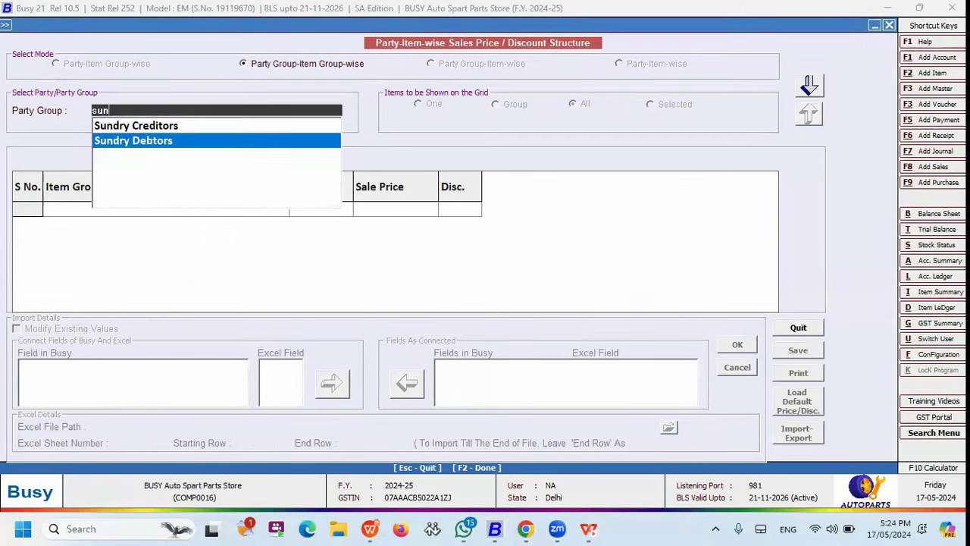
pyautogui.press('Return')
pyautogui.press('Return')
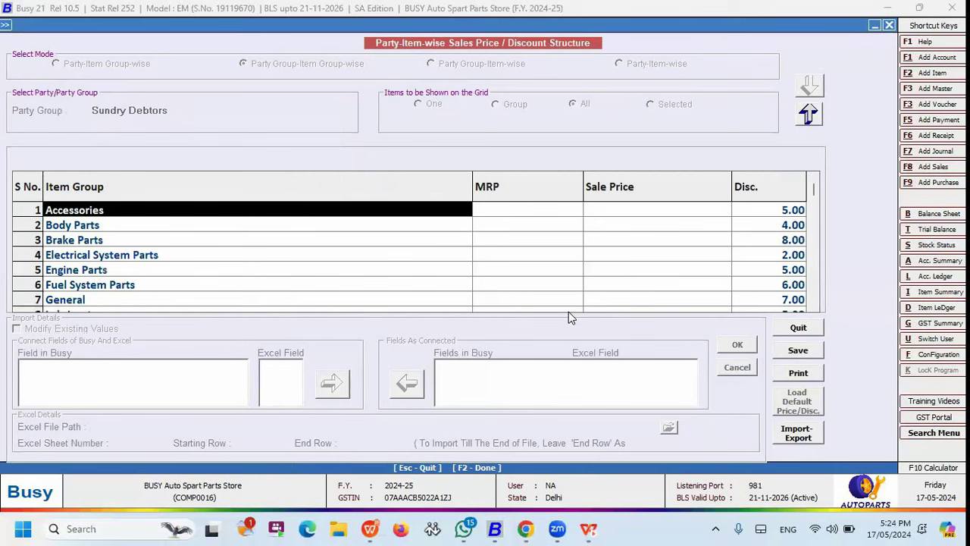
# Examine the sale price and discount entries for each item group of Sundry Debtors, and leave the structure without editing.
pyautogui.press('Return')
pyautogui.press('Return')
pyautogui.press('Return')
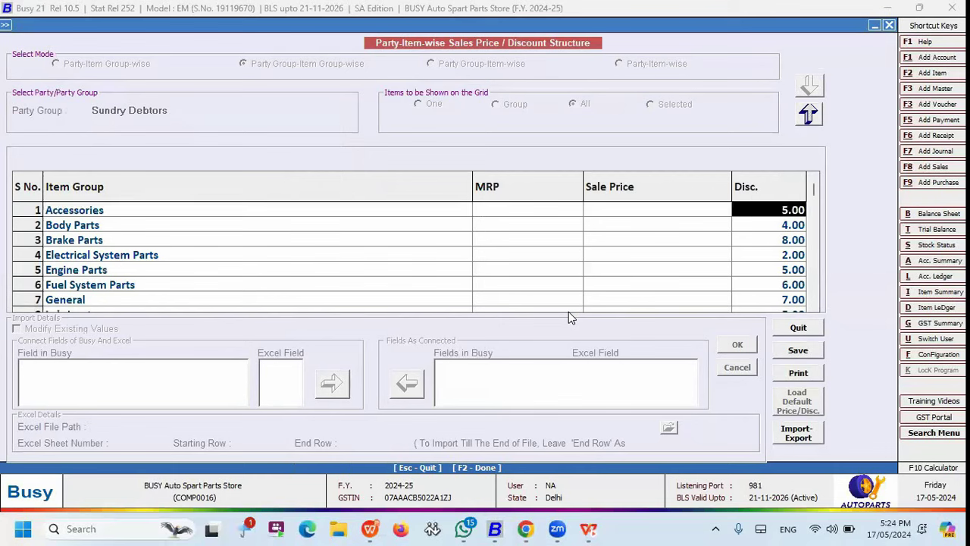
pyautogui.press('Return')
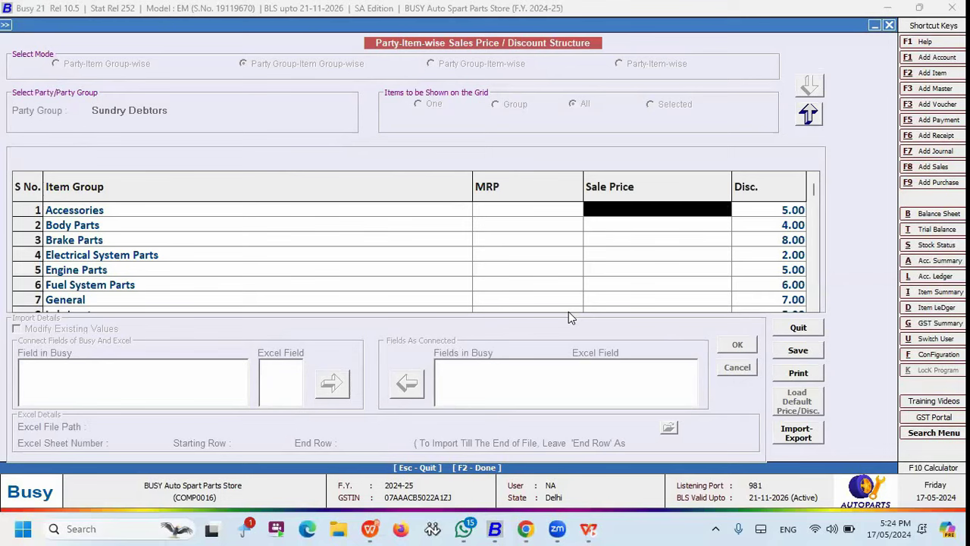
pyautogui.press('Return')
pyautogui.press('Return')
pyautogui.press('Return')
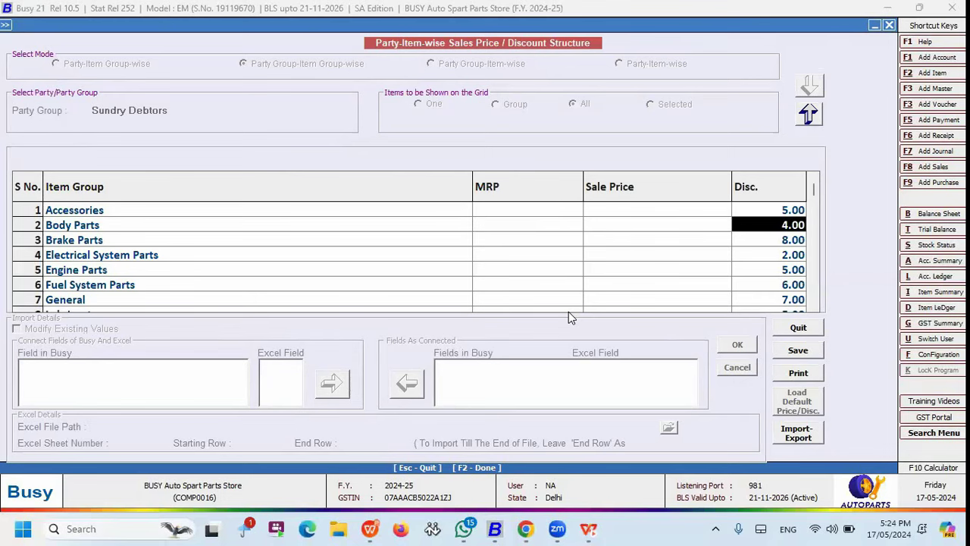
pyautogui.press('Up')
pyautogui.press('Down')
pyautogui.press('Down')
pyautogui.press('Down')
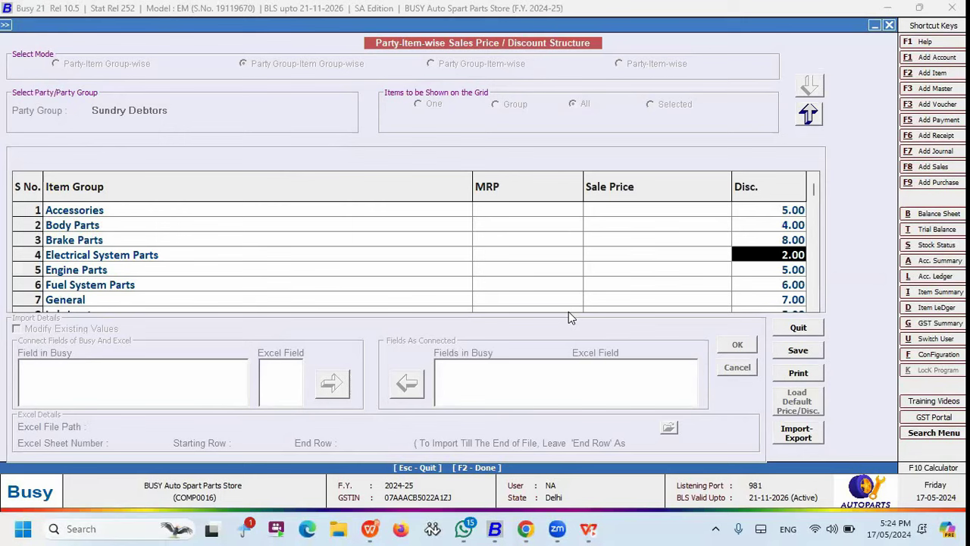
pyautogui.press('Down')
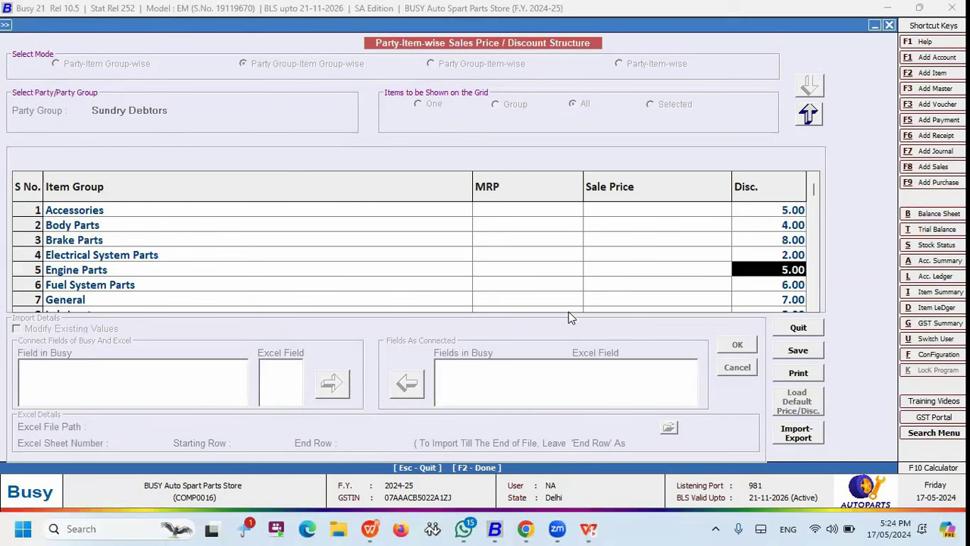
pyautogui.press('Down')
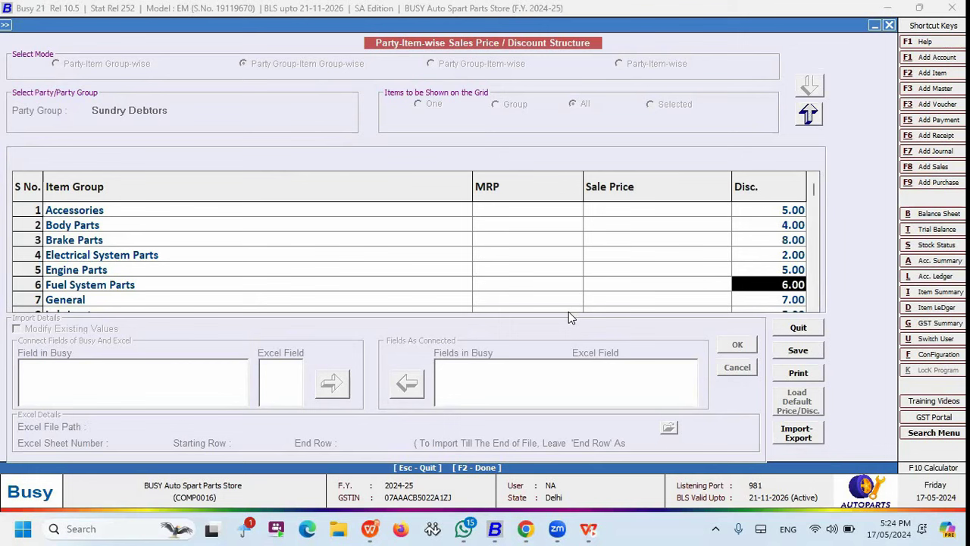
pyautogui.press('Up')
pyautogui.press('Up')
pyautogui.press('Up')
pyautogui.press('Up')
pyautogui.press('Up')
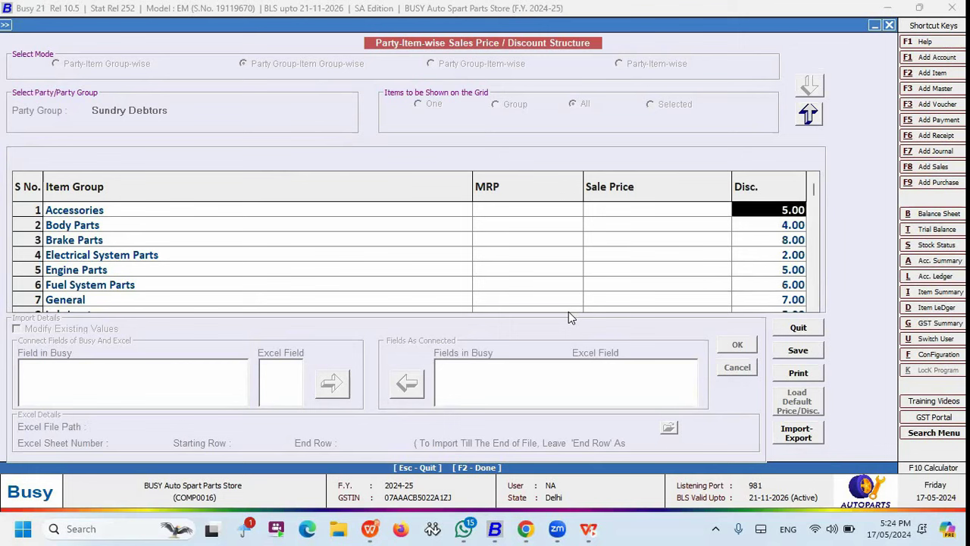
pyautogui.press('Left')
pyautogui.press('Right')
pyautogui.press('Left')
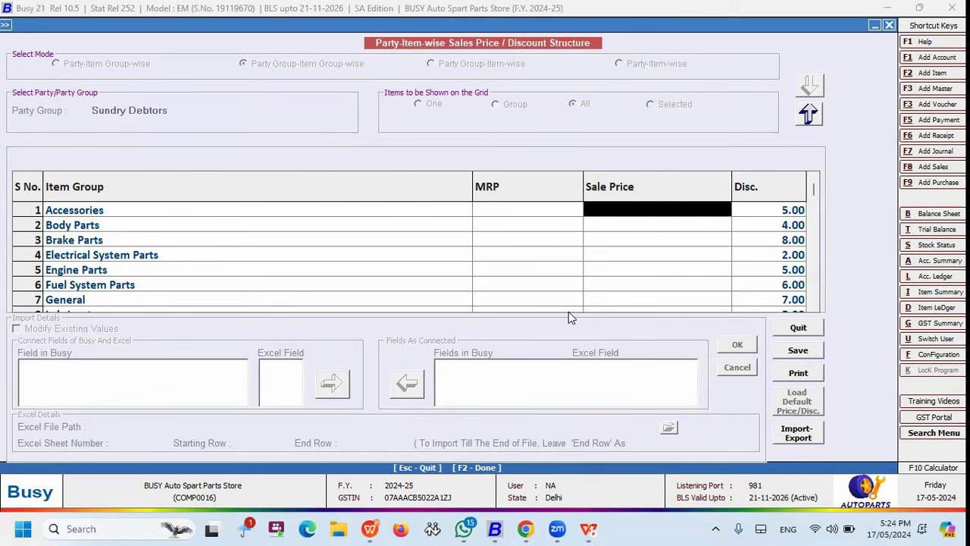
pyautogui.press('Right')
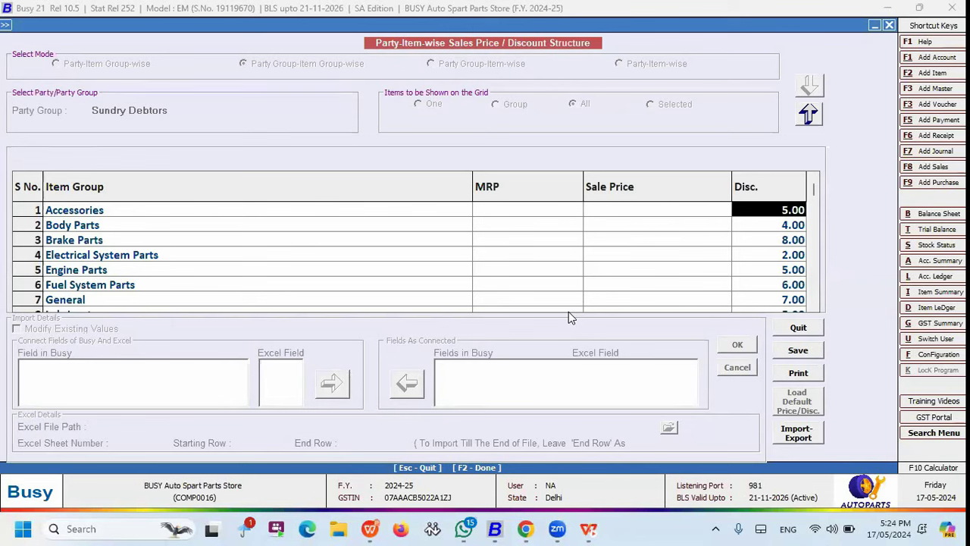
pyautogui.press('Left')
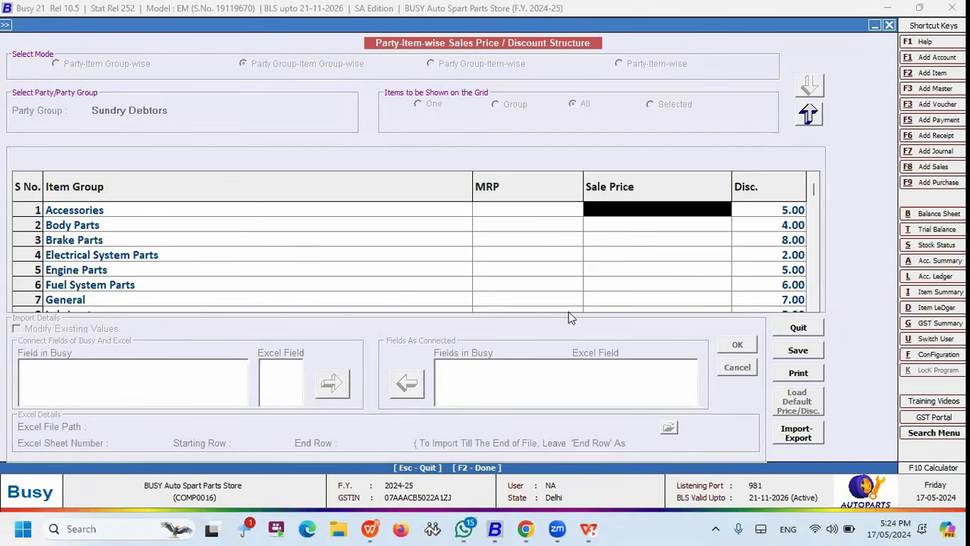
pyautogui.press('Escape')
pyautogui.press('Return')
# Open a new sales voucher in the Main series.
pyautogui.press('Right')
pyautogui.press('Return')
pyautogui.press('Return')
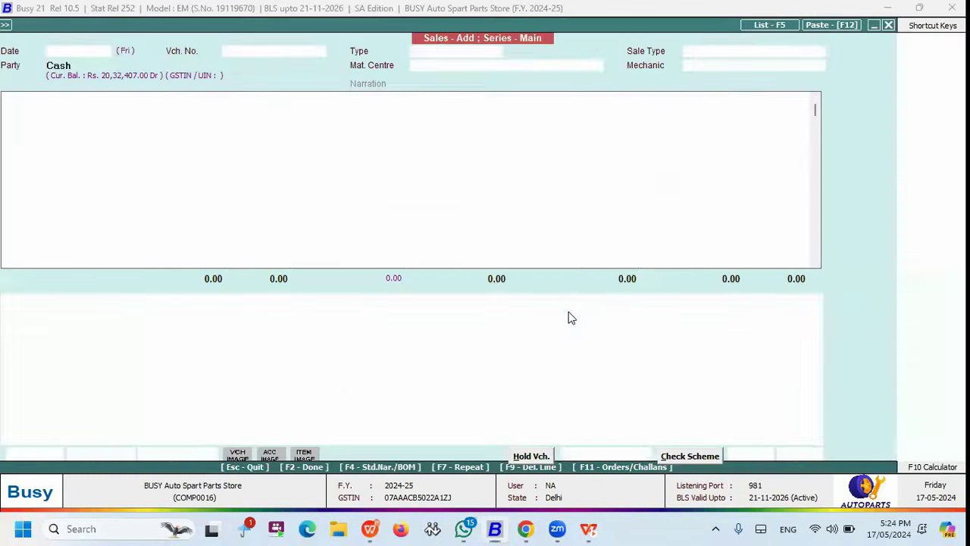
# Select a mechanic's account as the voucher's party.
pyautogui.write('d')
pyautogui.press('Down')
pyautogui.press('Down')
pyautogui.press('Down')
pyautogui.press('Up')
pyautogui.press('Up')
pyautogui.press('Return')
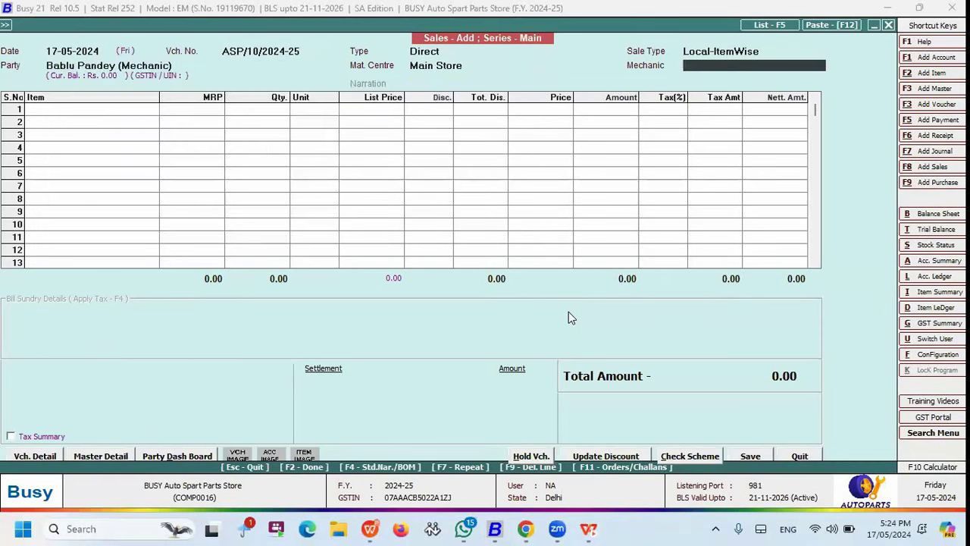
# Check the account group in the selected party's account master and return to the voucher.
pyautogui.press('Up')
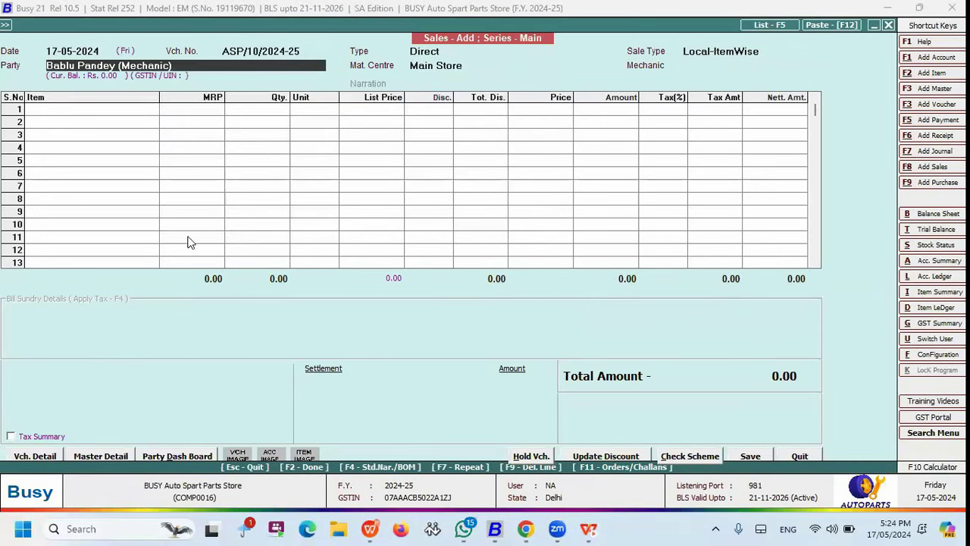
pyautogui.hotkey('ctrl', 'Return')
pyautogui.click(134, 121)
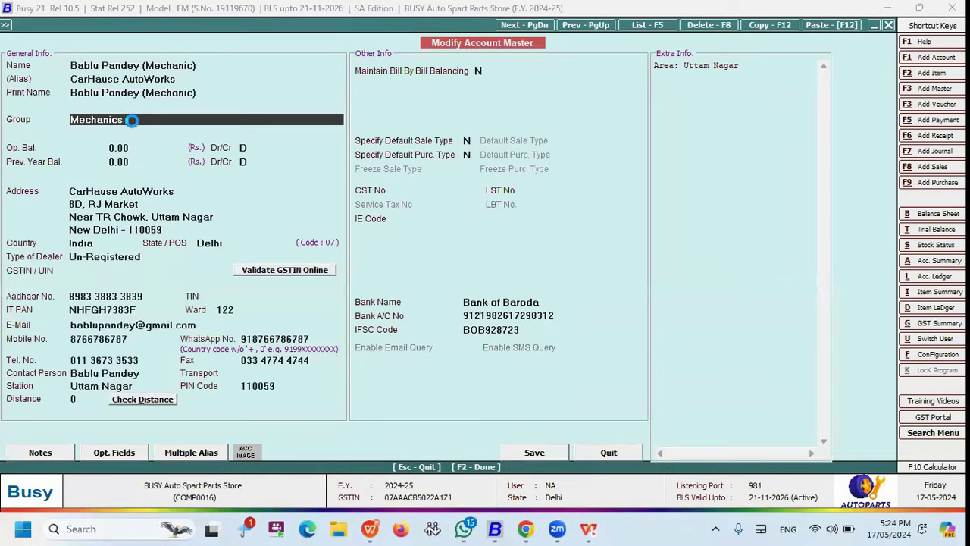
pyautogui.hotkey('ctrl', 'Return')
pyautogui.press('Escape')
pyautogui.press('Escape')
pyautogui.press('Return')
# Set the voucher's party to RK Car Autoworks Centre from the Sundry Debtors group.
pyautogui.write('d')
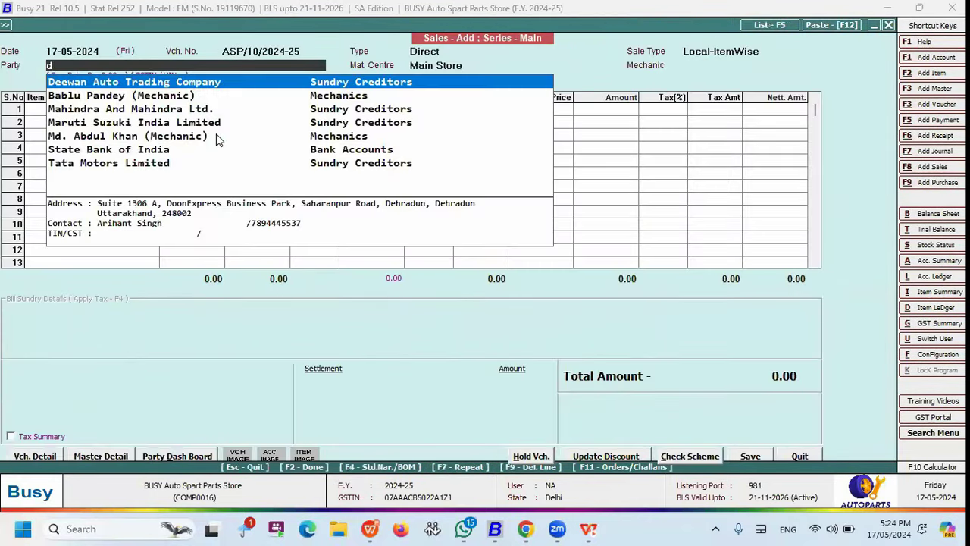
pyautogui.press('Down')
pyautogui.press('Down')
pyautogui.press('Down')
pyautogui.press('Down')
pyautogui.press('Down')
pyautogui.press('Down')
pyautogui.press('Up')
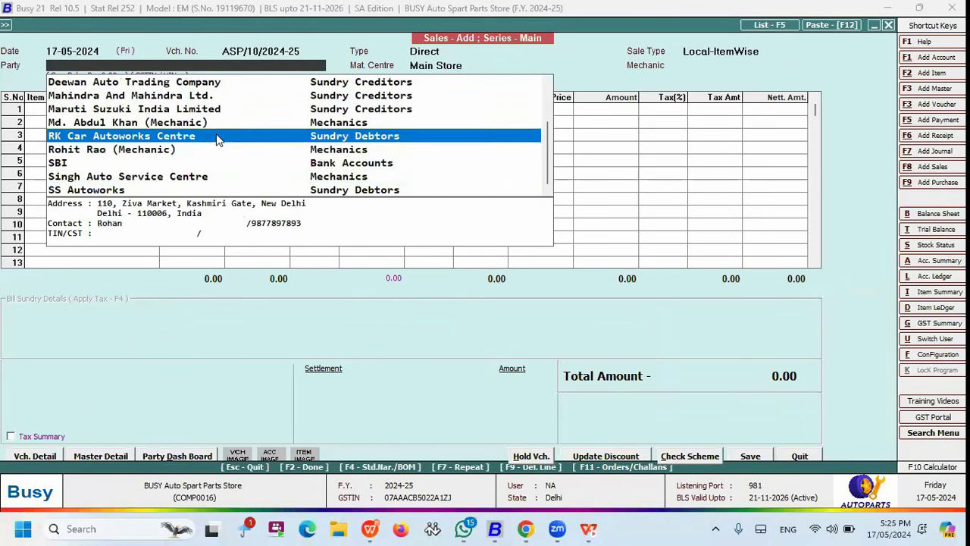
pyautogui.press('Return')
pyautogui.press('Return')
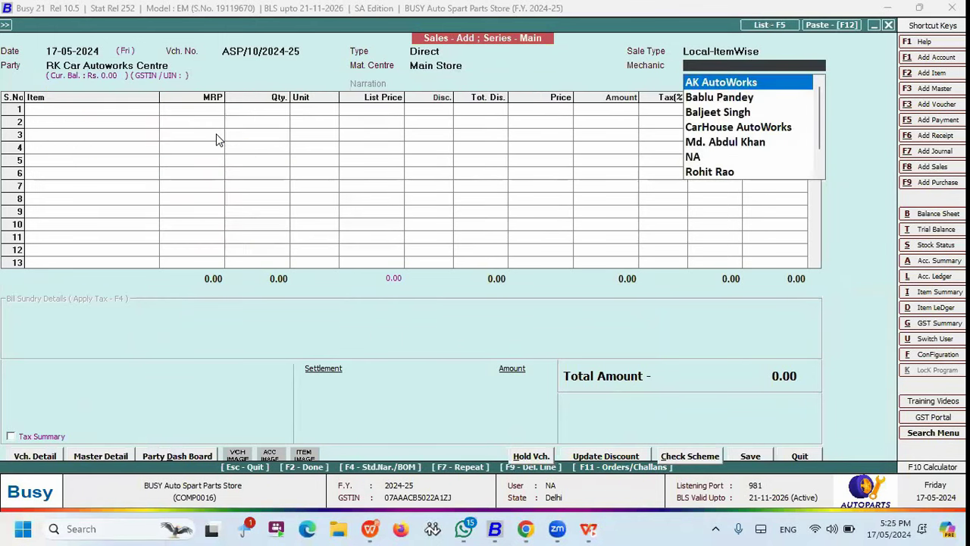
# Choose the fifth entry of the mechanic list as the voucher's mechanic.
pyautogui.press('Down')
pyautogui.press('Down')
pyautogui.press('Down')
pyautogui.press('Down')
pyautogui.press('Return')
# Add one A/C Radiator Assy as the voucher's first item.
pyautogui.press('Down')
pyautogui.press('Down')
pyautogui.press('Down')
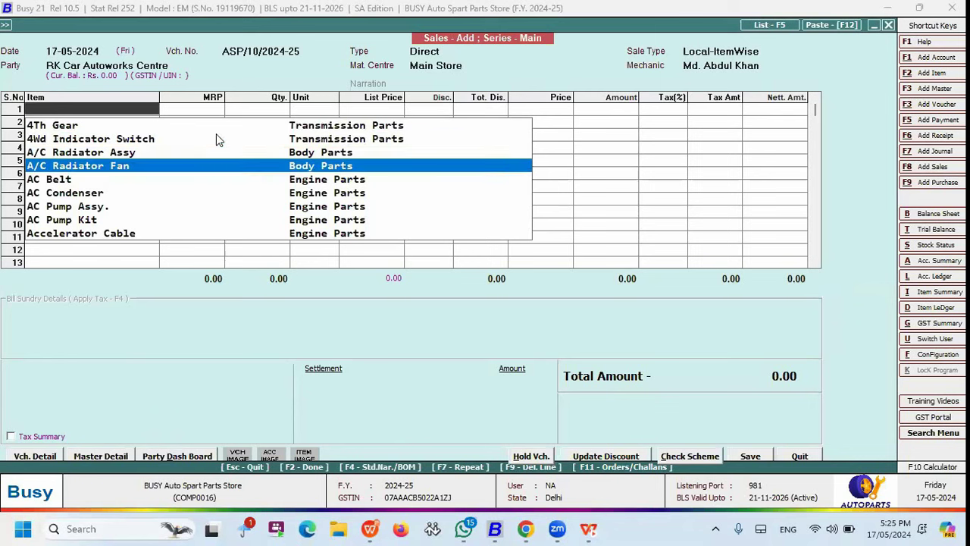
pyautogui.write('ac')
pyautogui.press('Down')
pyautogui.press('Down')
pyautogui.press('Down')
pyautogui.press('Down')
pyautogui.press('Down')
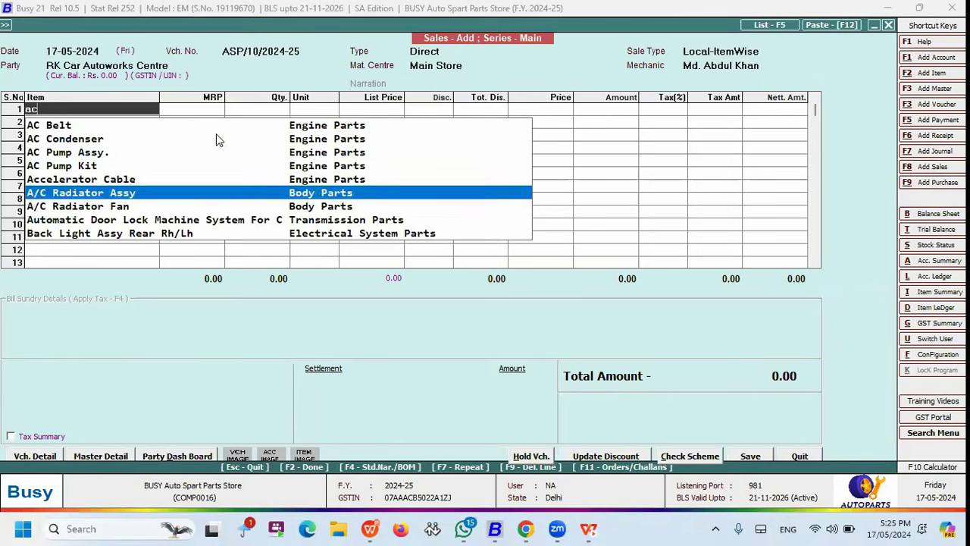
pyautogui.press('Return')
pyautogui.press('Return')
pyautogui.press('Escape')
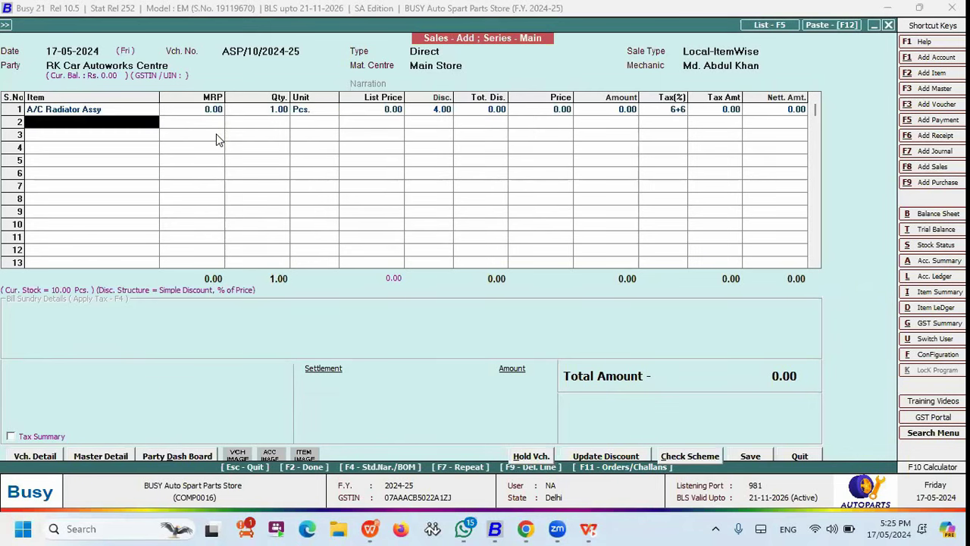
# Set the list price of the A/C Radiator Assy to 1,000.
pyautogui.press('Escape')
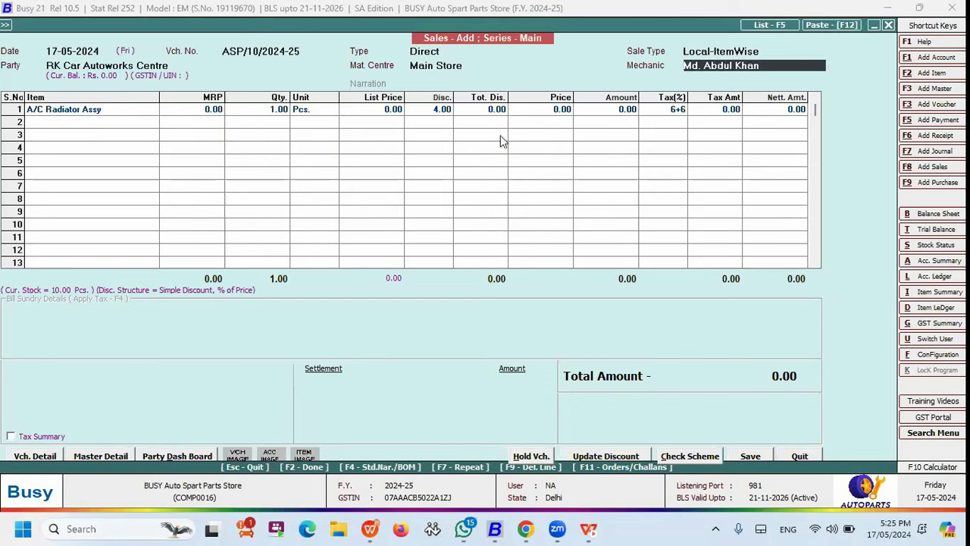
pyautogui.click(438, 114)
pyautogui.click(390, 110)
pyautogui.write('1000')
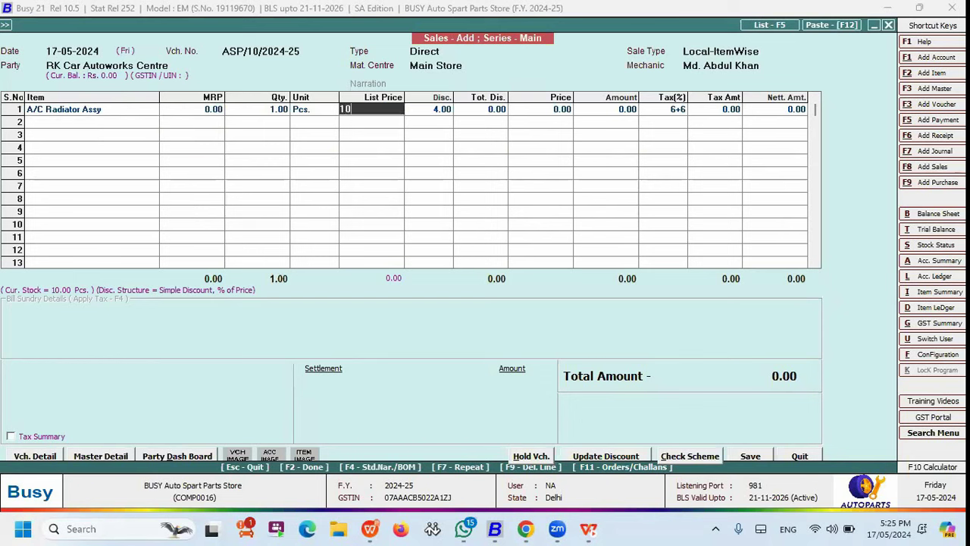
pyautogui.press('Return')
pyautogui.click(441, 111)
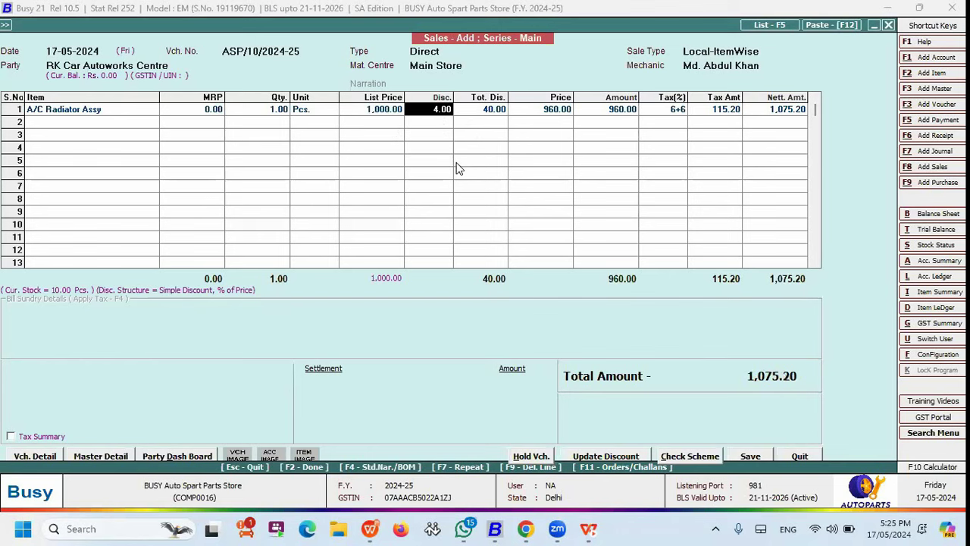
# Add one De Spanner 6Mm-27Mm Set as the voucher's second item.
pyautogui.click(82, 133)
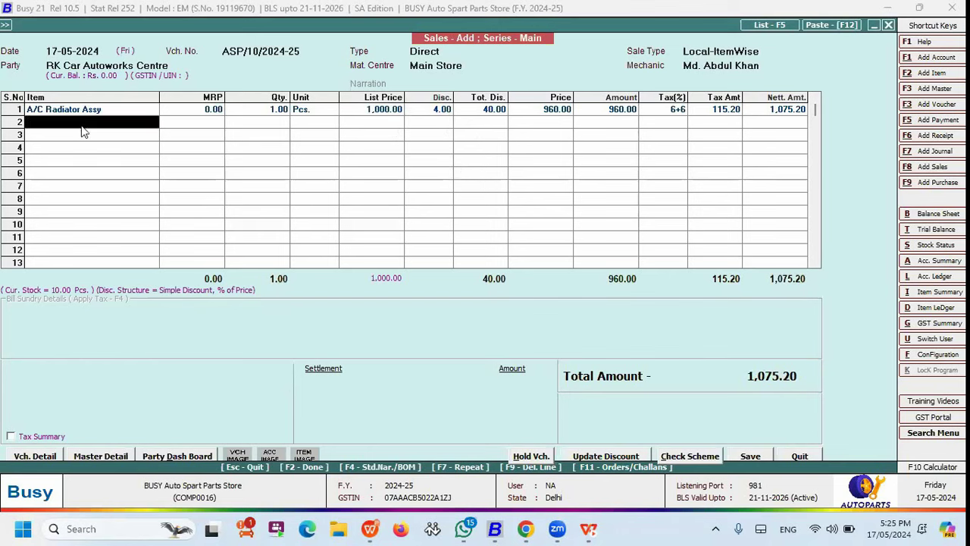
pyautogui.write('d')
pyautogui.press('Down')
pyautogui.press('Down')
pyautogui.press('Down')
pyautogui.press('Return')
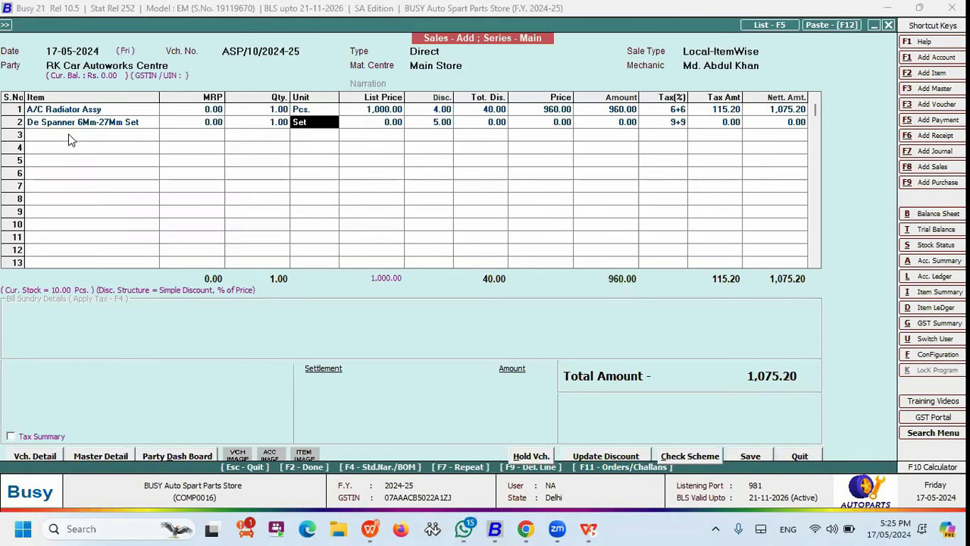
pyautogui.press('Return')
pyautogui.press('Escape')
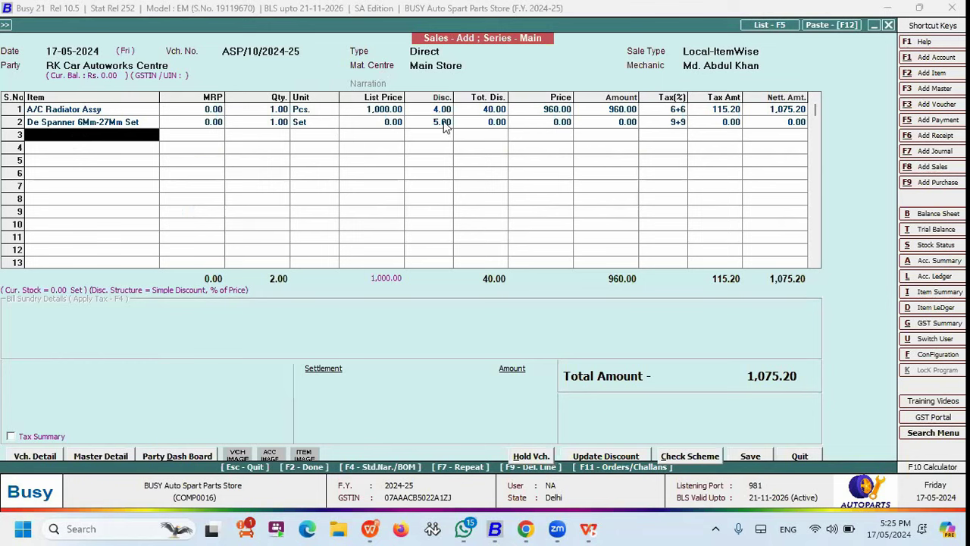
# Add one Delivery Valve Injection Pump as the voucher's third item.
pyautogui.click(444, 122)
pyautogui.click(113, 125)
pyautogui.click(78, 151)
pyautogui.write('d')
pyautogui.press('Down')
pyautogui.press('Down')
pyautogui.press('Down')
pyautogui.press('Down')
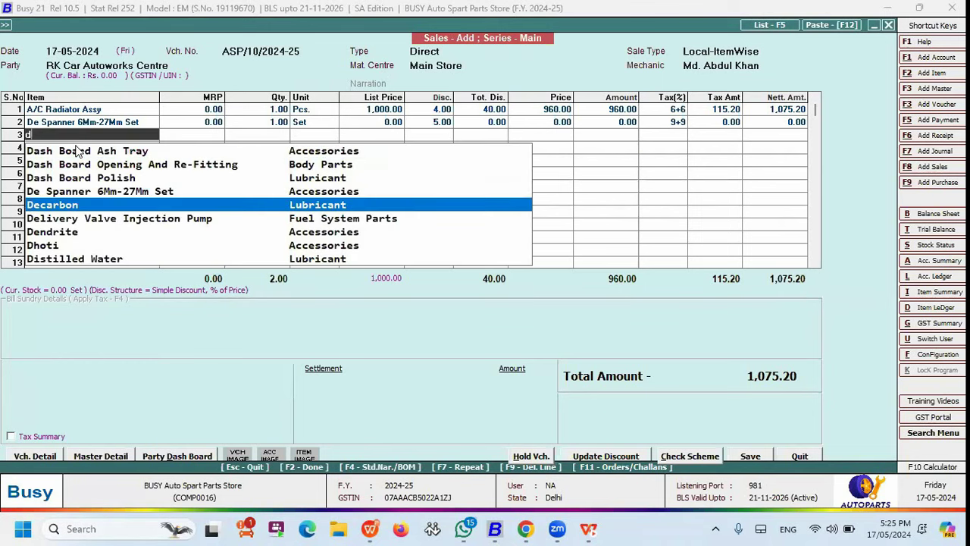
pyautogui.press('Down')
pyautogui.press('Return')
pyautogui.press('Return')
pyautogui.press('Return')
pyautogui.press('Return')
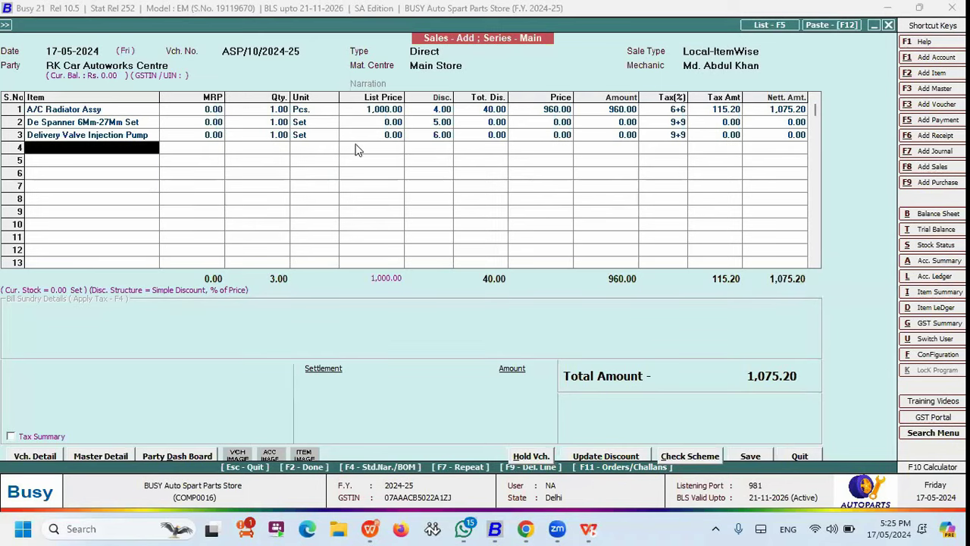
# Check the discount of the Delivery Valve Injection Pump, and quit the sales voucher without saving it.
pyautogui.click(431, 140)
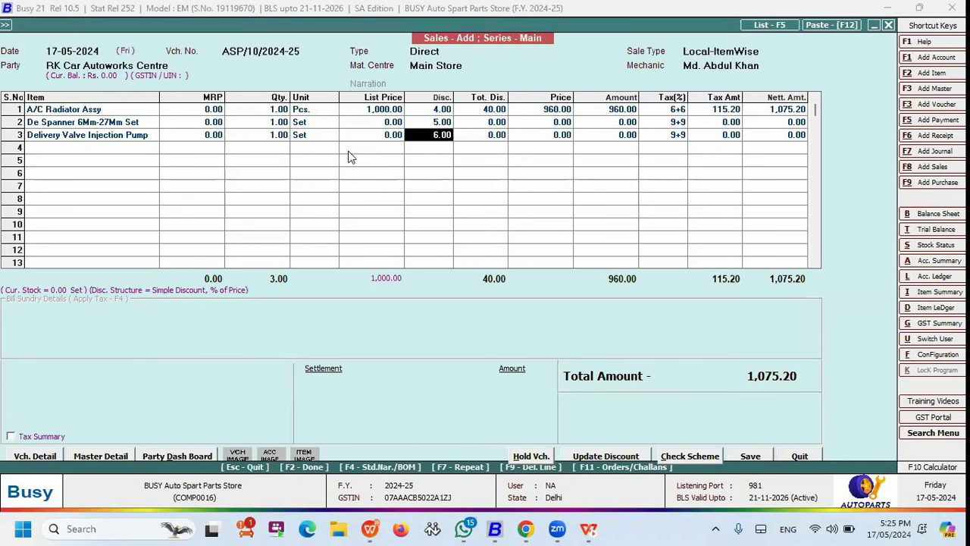
pyautogui.press('Escape')
pyautogui.press('Return')
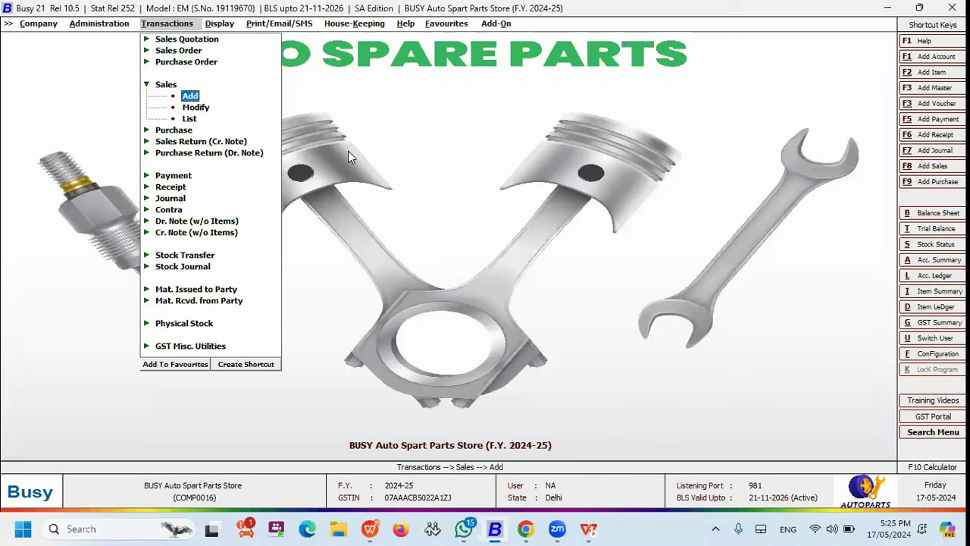
# Open the commission calculation report for sales and purchases.
pyautogui.press('Left')
pyautogui.press('Right')
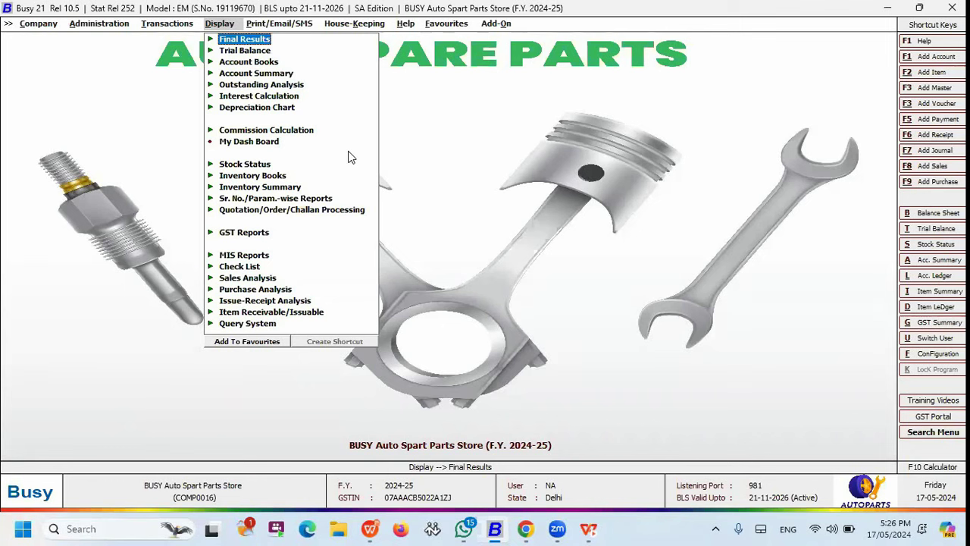
pyautogui.press('Down')
pyautogui.press('Down')
pyautogui.press('Down')
pyautogui.press('Down')
pyautogui.press('Down')
pyautogui.press('Down')
pyautogui.press('Down')
pyautogui.press('Right')
pyautogui.press('Down')
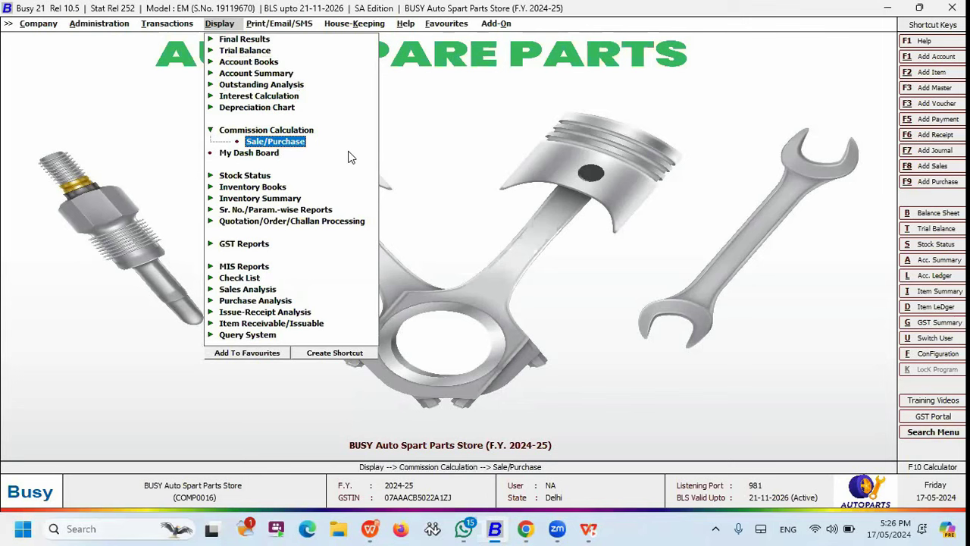
pyautogui.press('Return')
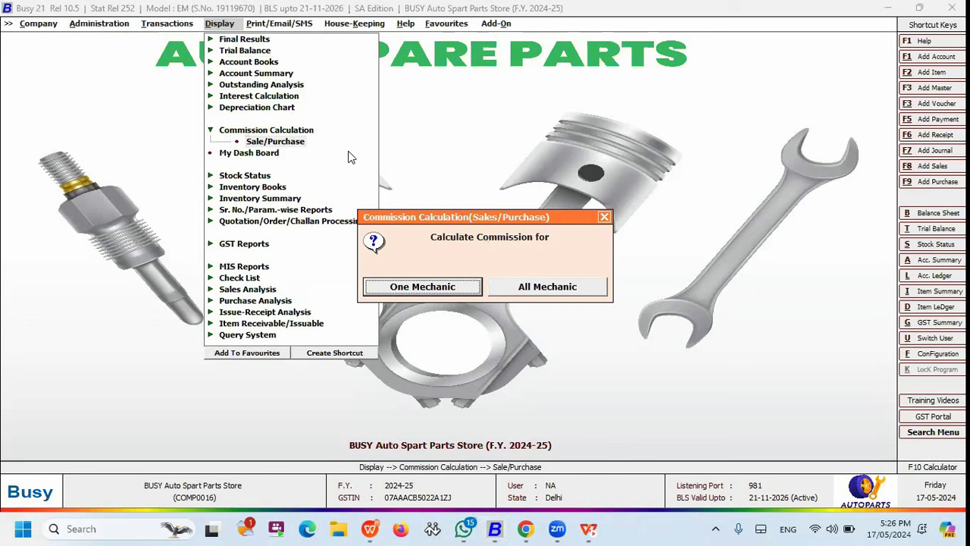
# Calculate the commission for one mechanic, the third entry of the mechanic list, keeping the default dates and rounding.
pyautogui.press('Right')
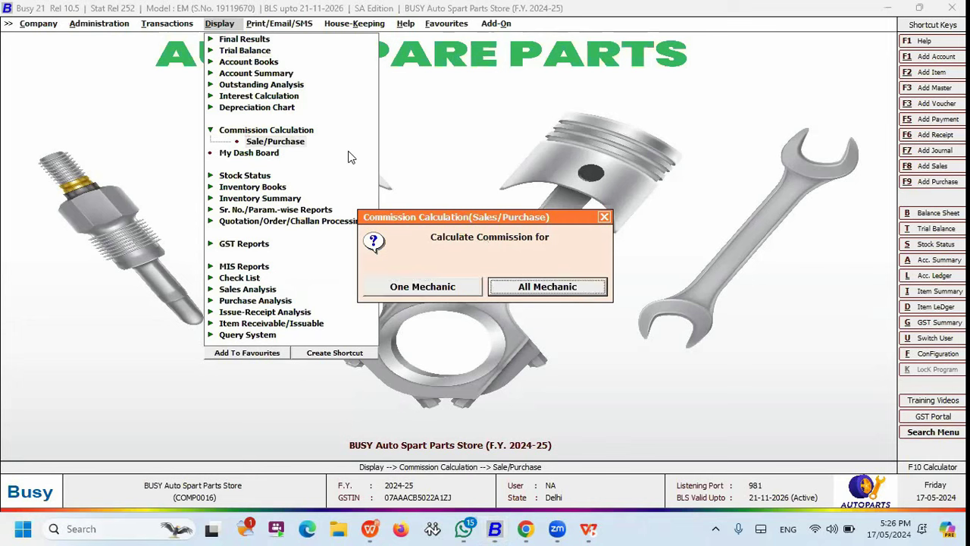
pyautogui.press('Left')
pyautogui.press('Return')
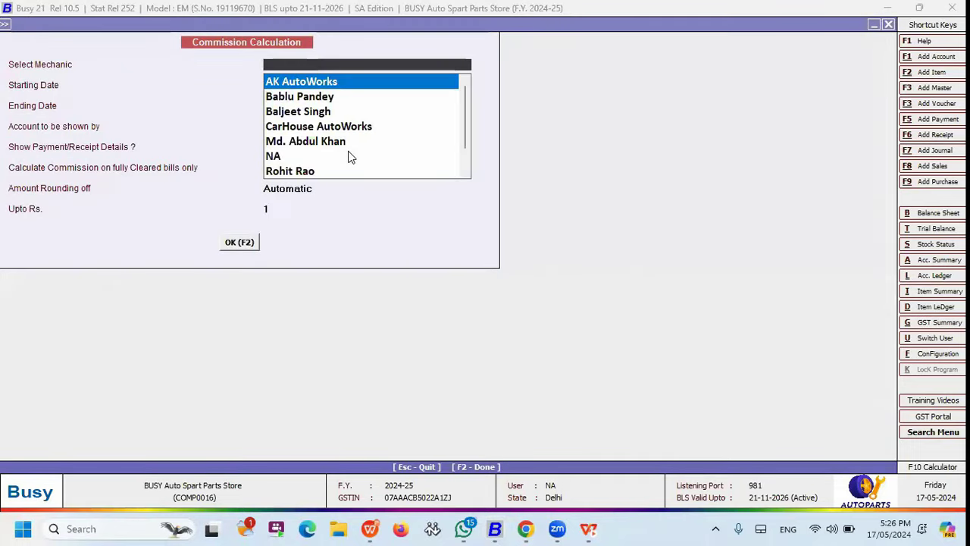
pyautogui.press('Down')
pyautogui.press('Down')
pyautogui.press('Return')
pyautogui.press('F2')
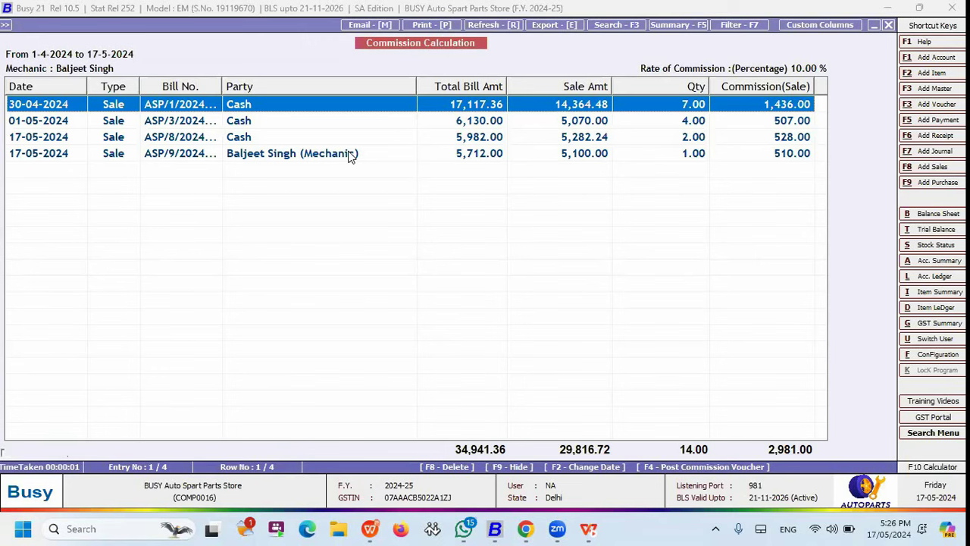
# Examine the commission voucher form with the Main journal series and date 17-05-2024, and leave it without posting.
pyautogui.press('F4')
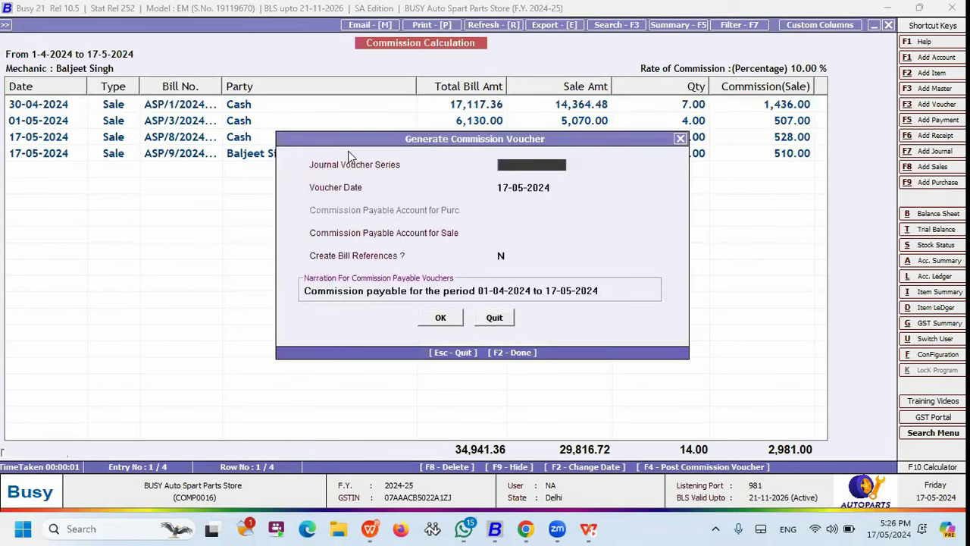
pyautogui.press('Return')
pyautogui.press('Return')
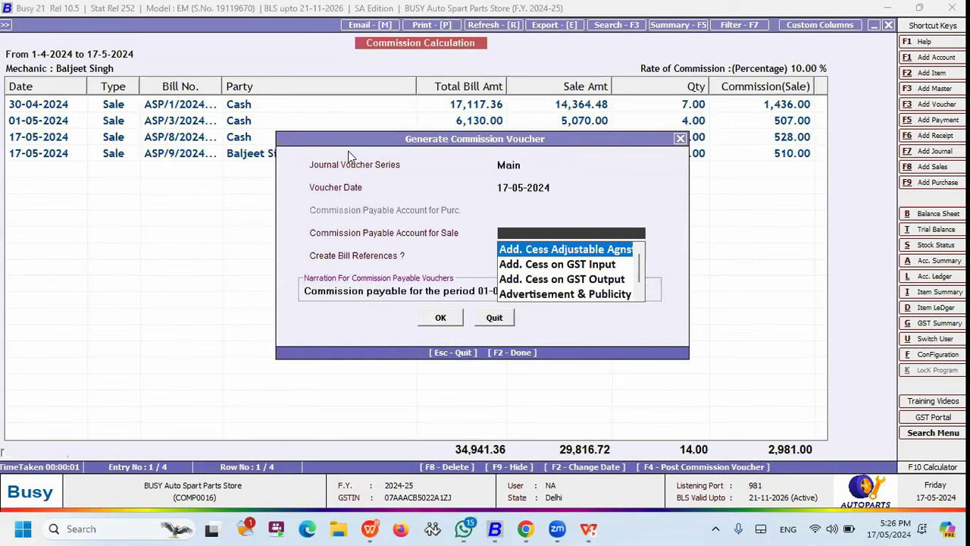
pyautogui.press('Escape')
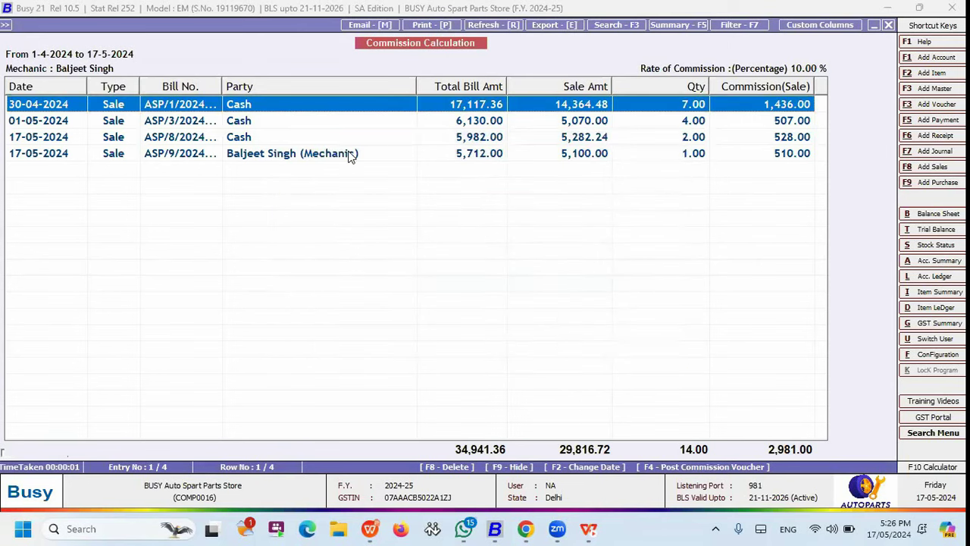
# Display the commission calculation for all mechanics from 01-04-2024 to 17-05-2024, and close the report.
pyautogui.press('Escape')
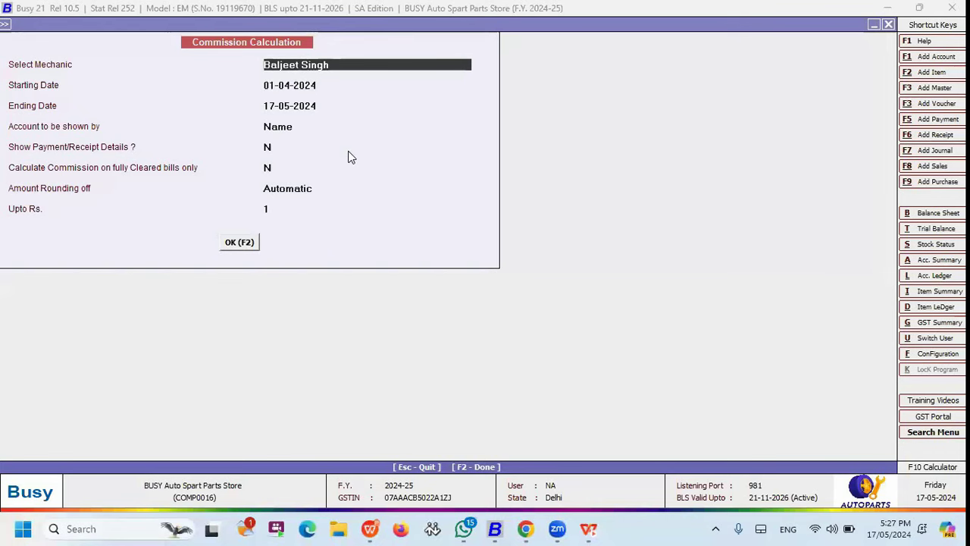
pyautogui.press('Escape')
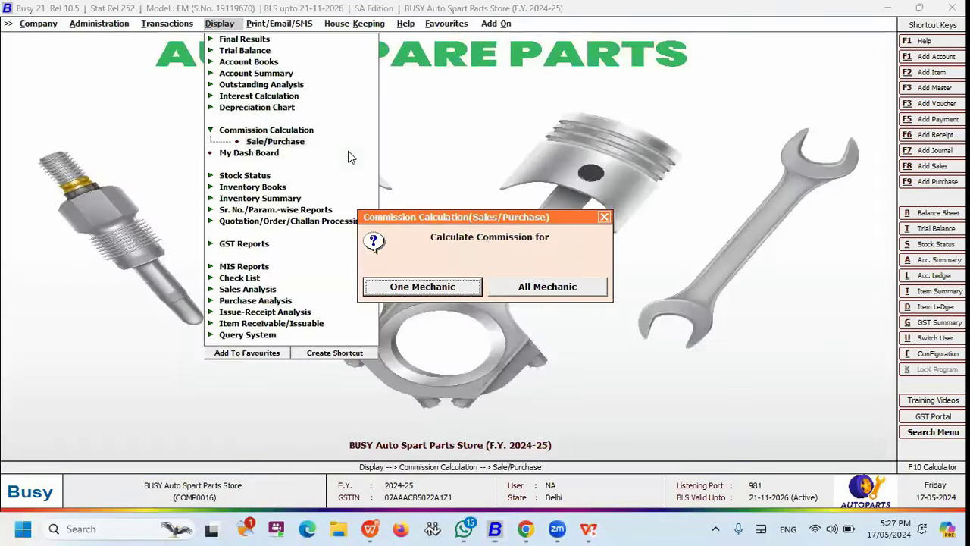
pyautogui.press('Escape')
pyautogui.press('Return')
pyautogui.press('Right')
pyautogui.press('Return')
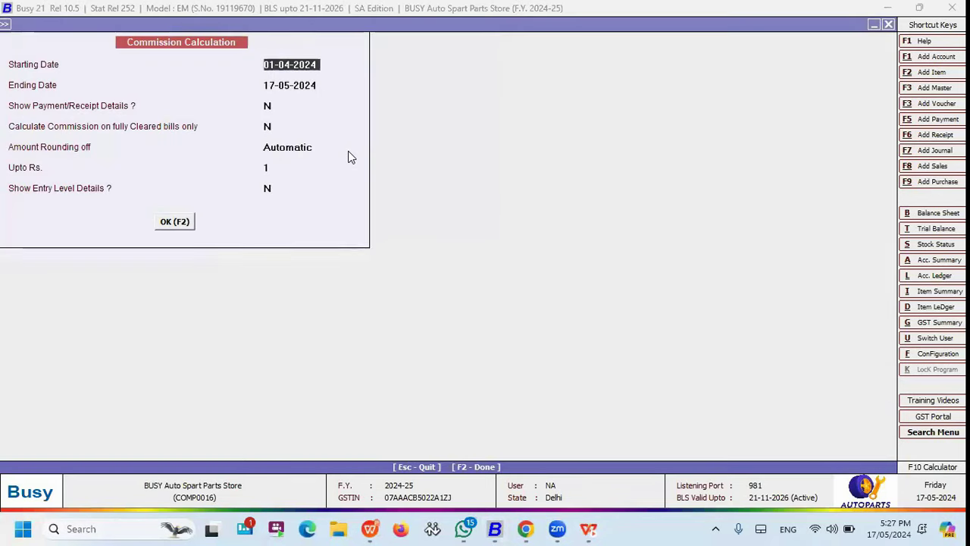
pyautogui.press('F2')
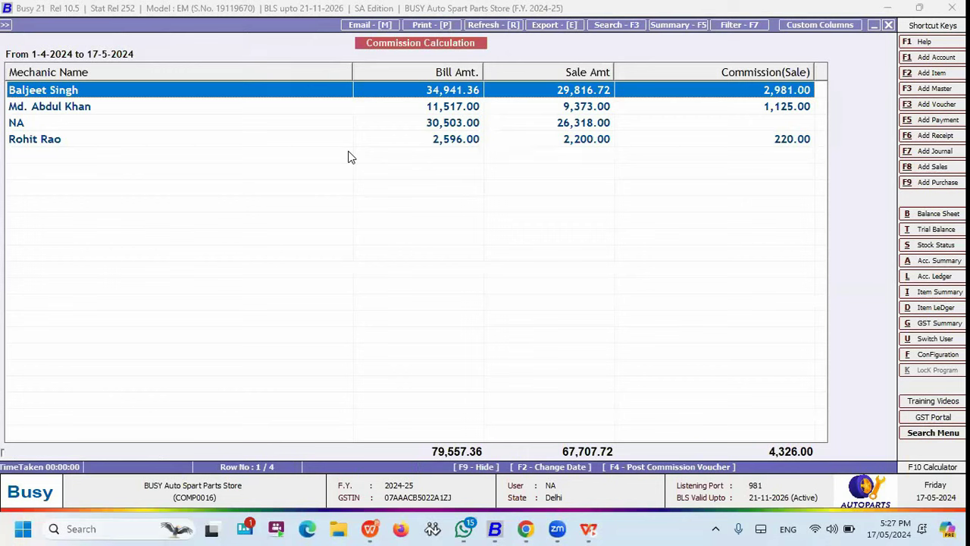
pyautogui.press('Down')
pyautogui.press('Up')
pyautogui.press('Escape')
pyautogui.press('Escape')
pyautogui.press('Escape')
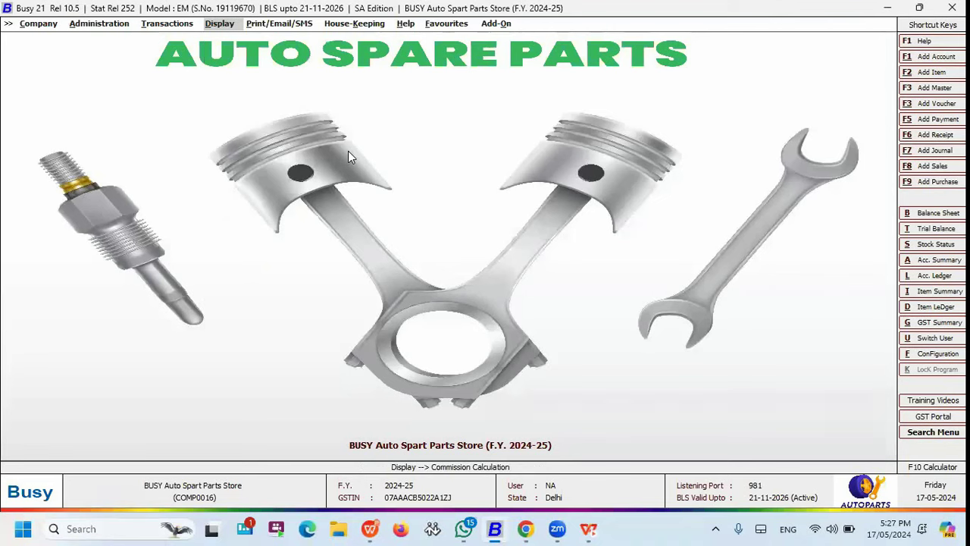
# Open the Item Serial No. Stock report for one item.
pyautogui.press('Right')
pyautogui.press('Down')
pyautogui.press('Left')
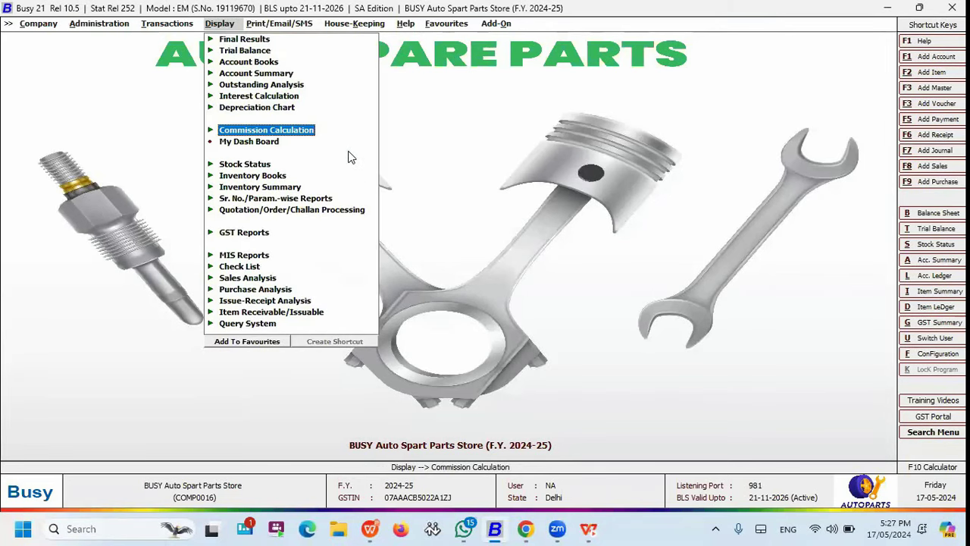
pyautogui.press('Down')
pyautogui.press('Down')
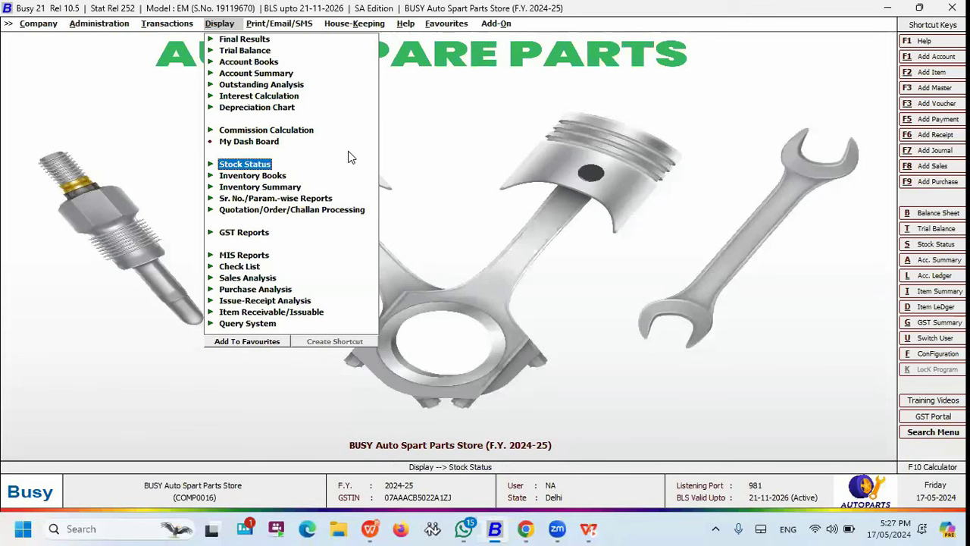
pyautogui.press('Down')
pyautogui.press('Down')
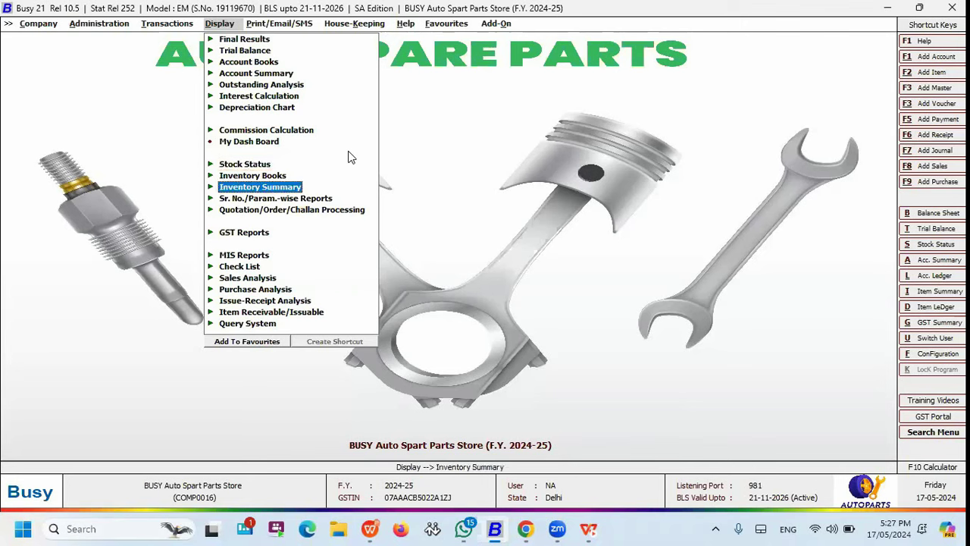
pyautogui.press('Down')
pyautogui.press('Return')
pyautogui.press('Return')
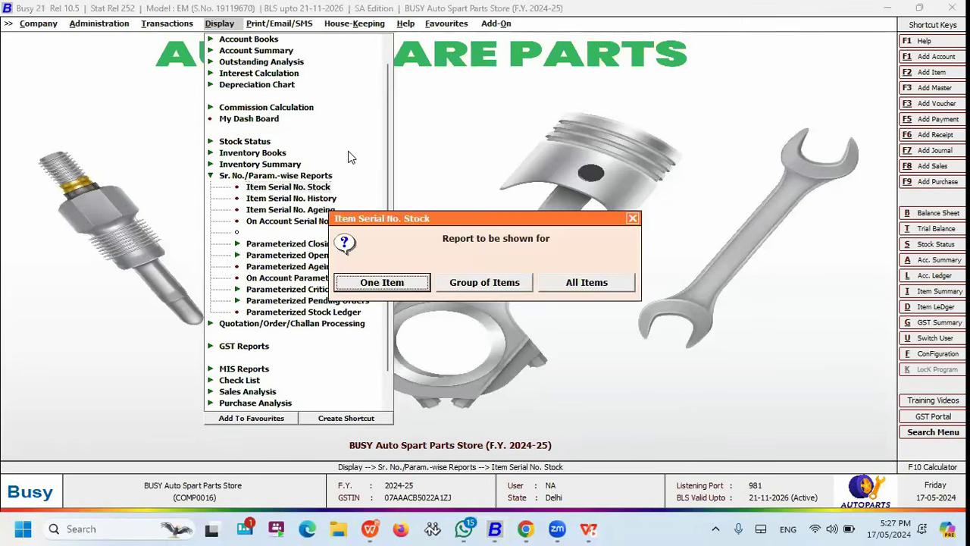
pyautogui.press('Return')
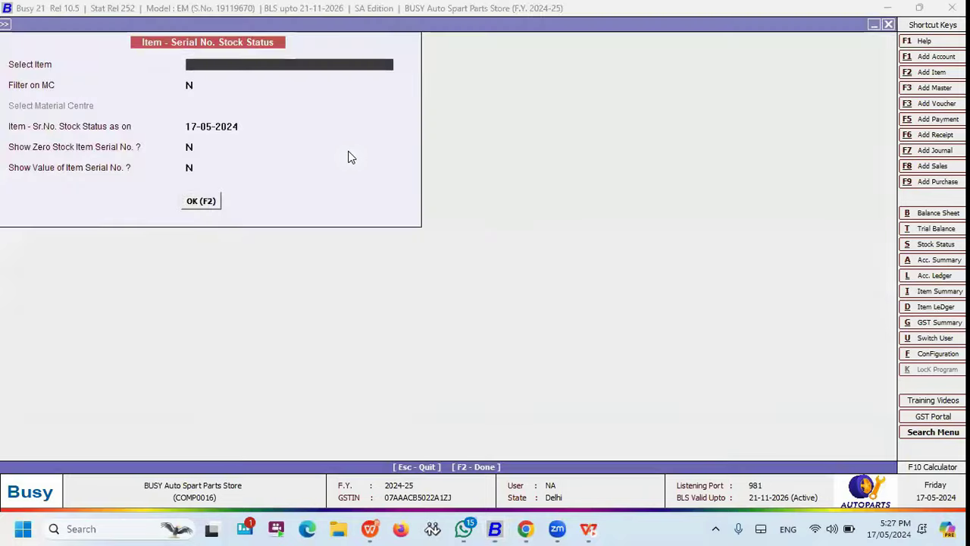
# Display the serial number stock status of Battery 12 Bolt Ns 70 as on 17-05-2024, and close the report.
pyautogui.write('ba')
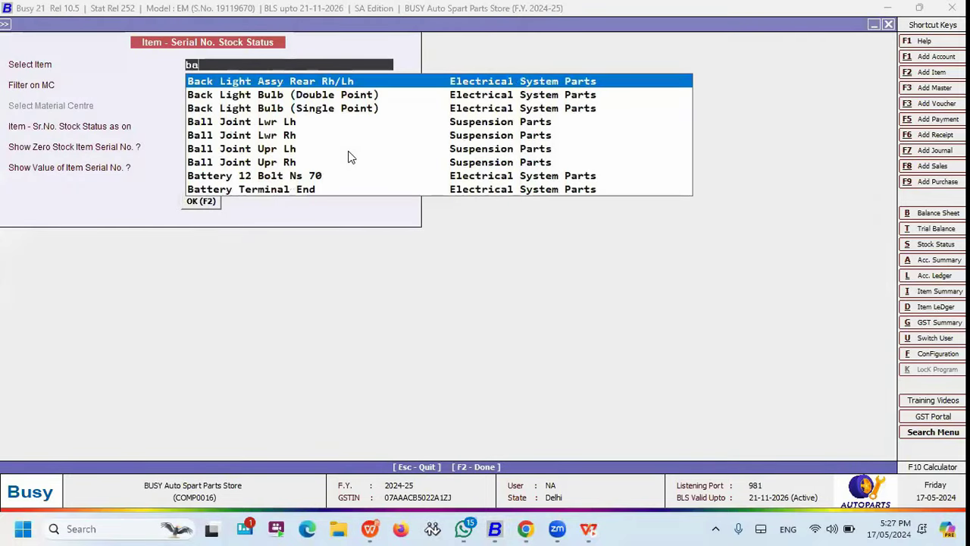
pyautogui.write('t')
pyautogui.press('Return')
pyautogui.press('Return')
pyautogui.press('Return')
pyautogui.press('Return')
pyautogui.press('Return')
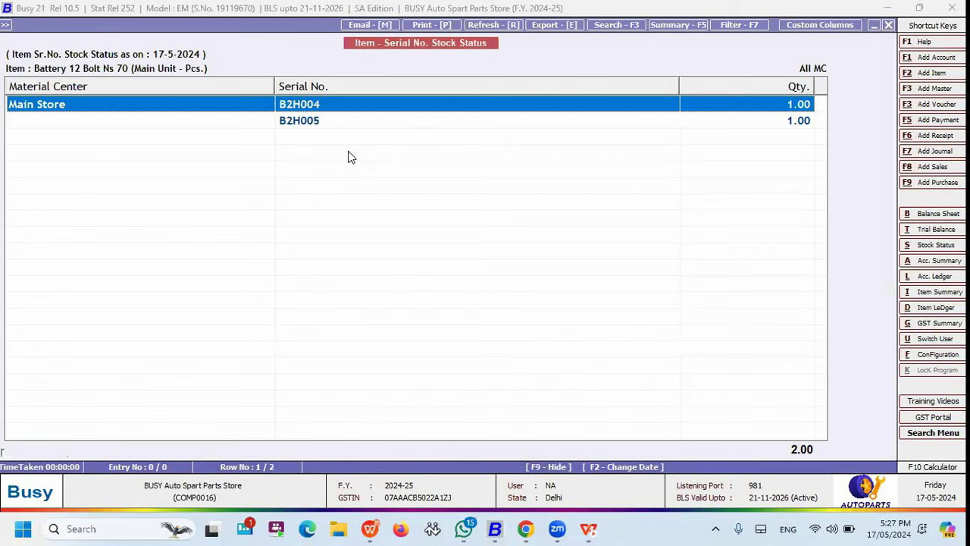
pyautogui.press('Escape')
pyautogui.press('Escape')
pyautogui.press('Escape')
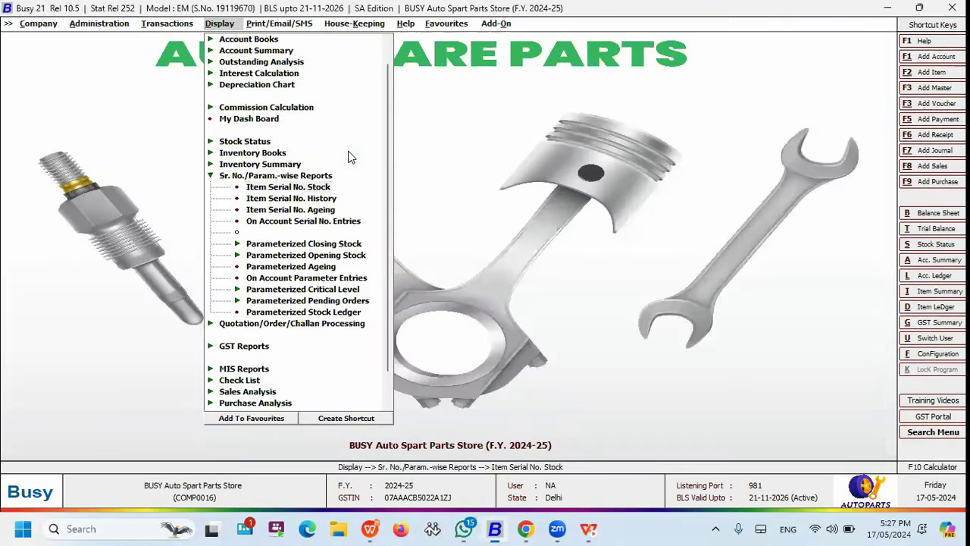
# Display the Item Serial No. History for serial number B2h001 as on 17-05-2024.
pyautogui.press('Return')
pyautogui.press('Down')
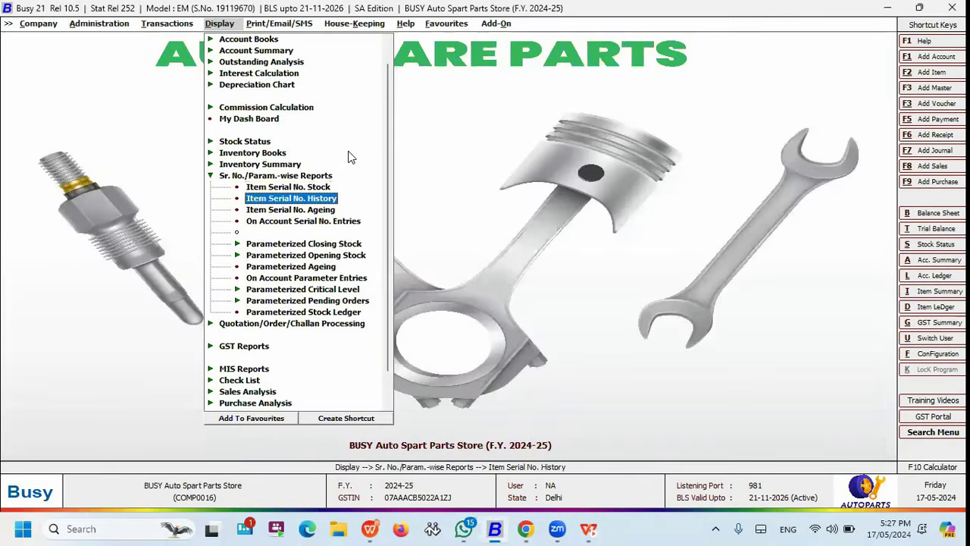
pyautogui.press('Down')
pyautogui.press('Up')
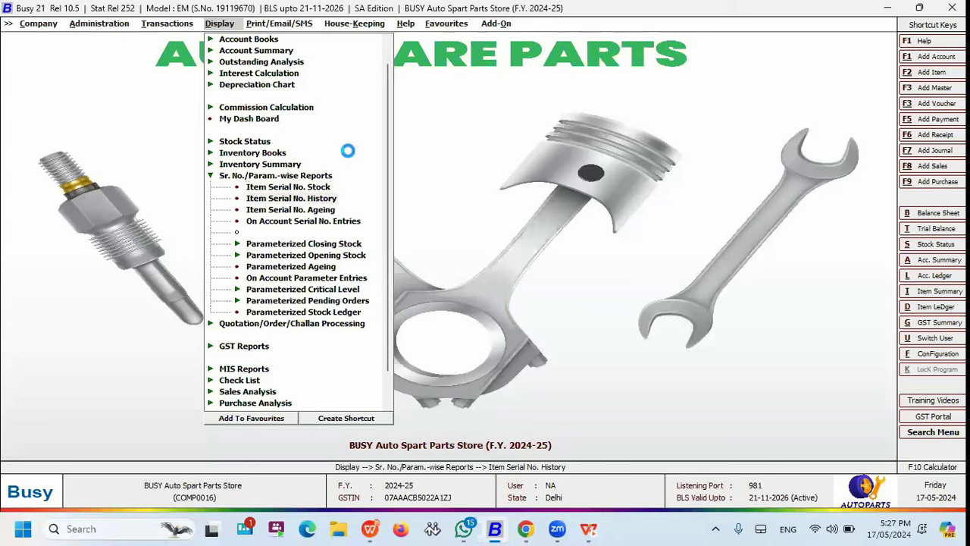
pyautogui.press('Return')
pyautogui.press('Return')
pyautogui.press('Return')
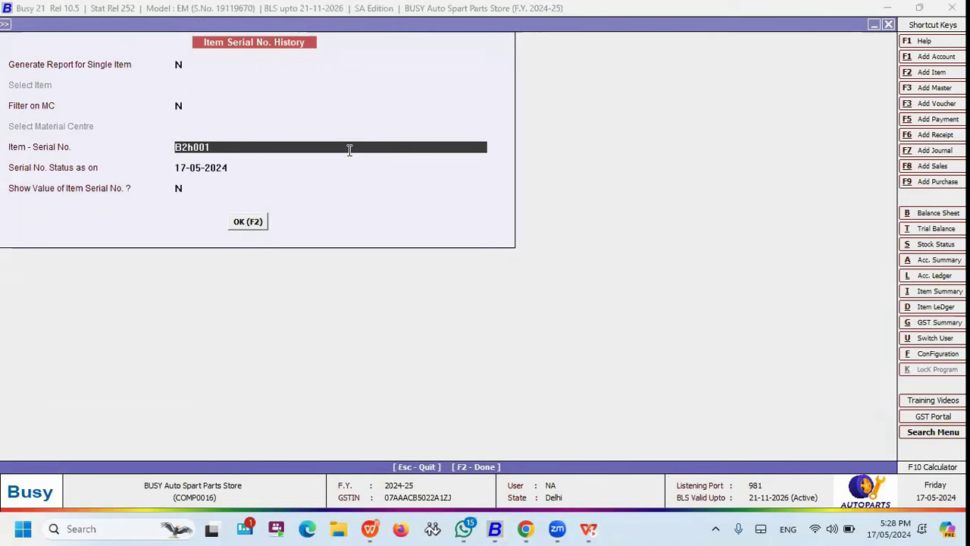
pyautogui.press('Return')
pyautogui.press('Return')
pyautogui.press('Return')
pyautogui.press('Return')
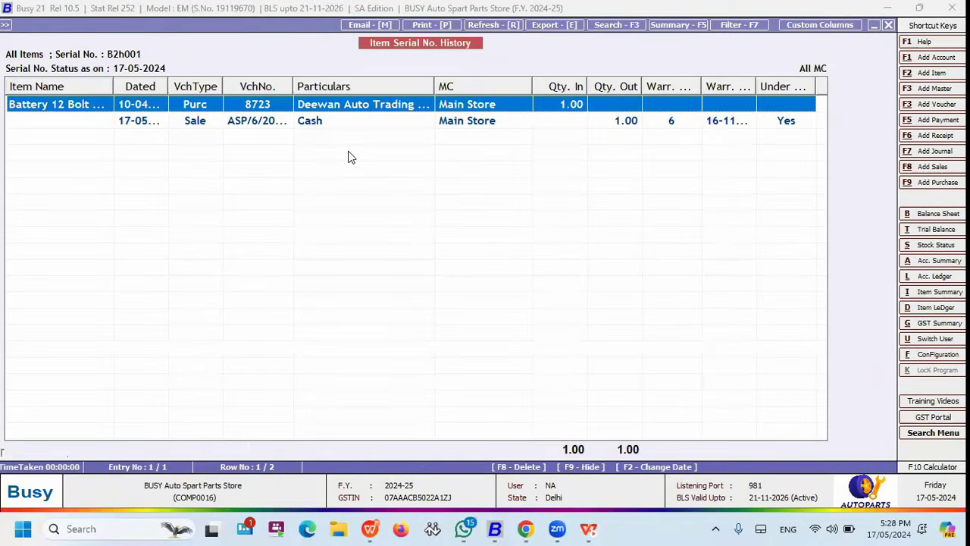
# Widen the warranty month and warranty date columns, and examine the warranty details of the sale entry.
pyautogui.moveTo(781, 87); pyautogui.dragTo(797, 87)
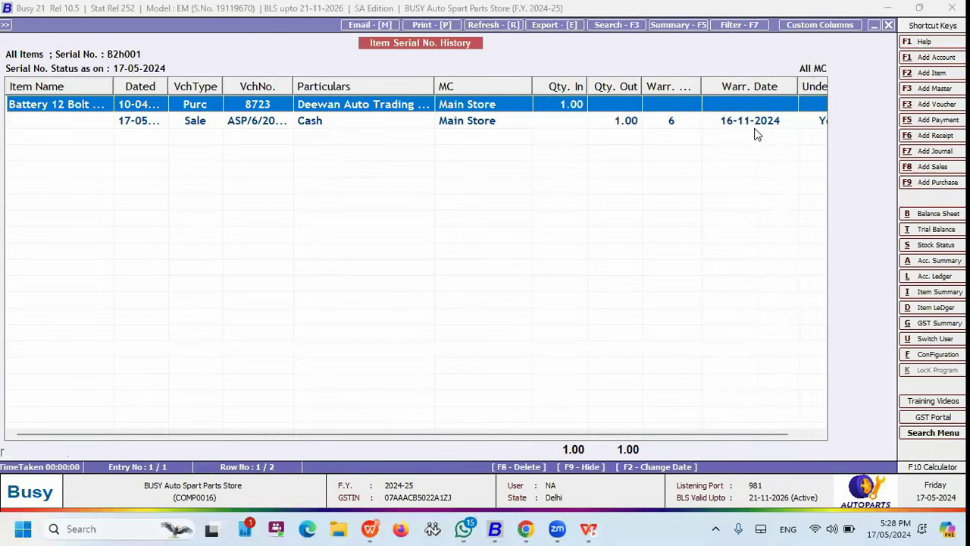
pyautogui.moveTo(696, 89); pyautogui.dragTo(732, 87)
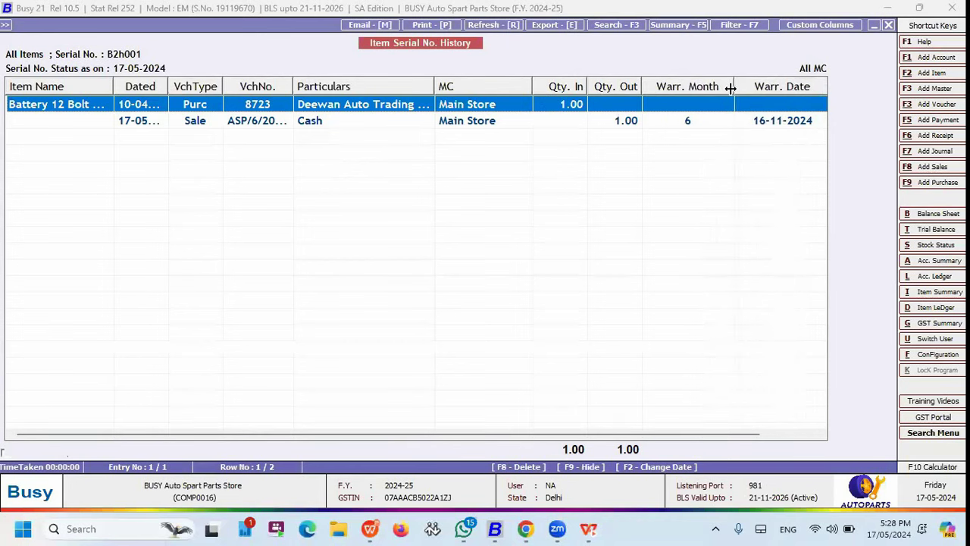
pyautogui.click(762, 125)
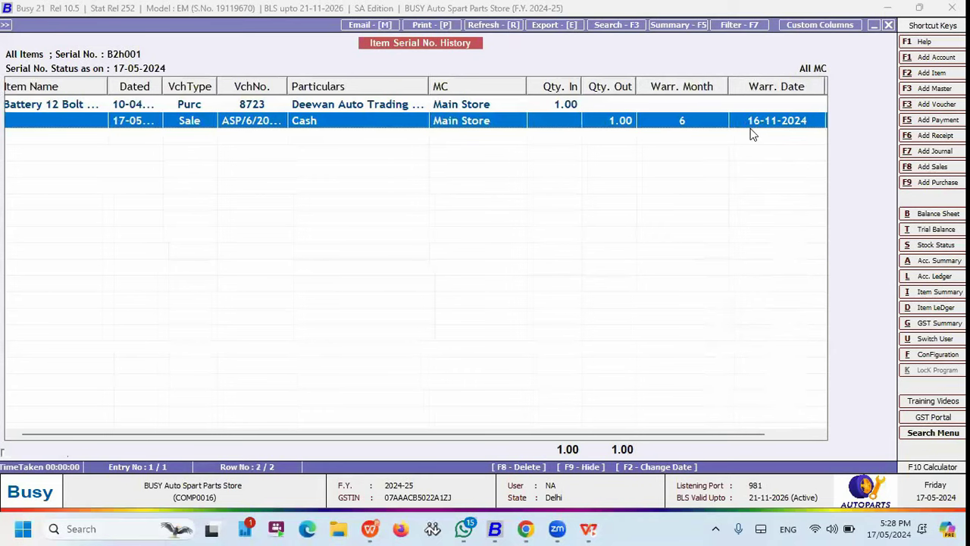
pyautogui.hscroll(2, 752, 133)
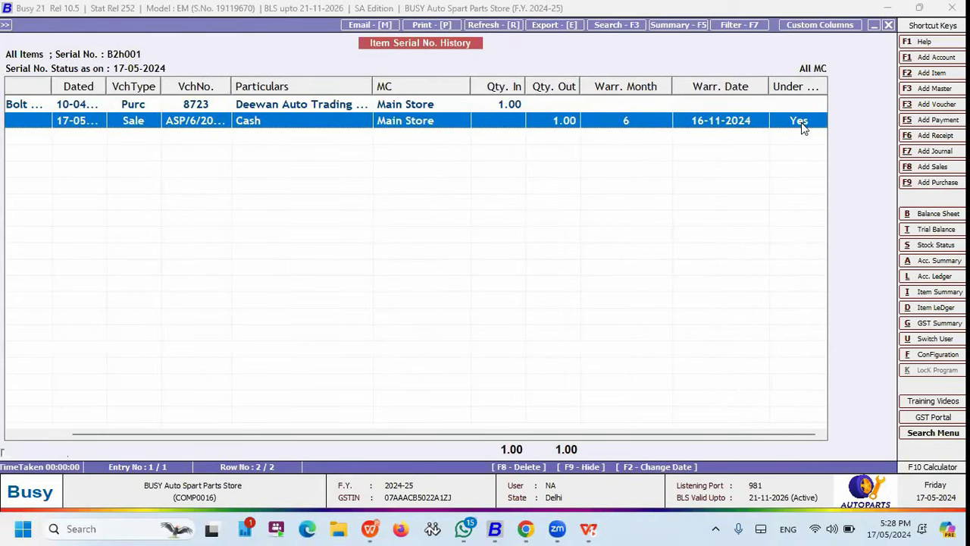
pyautogui.hscroll(-2, 786, 134)
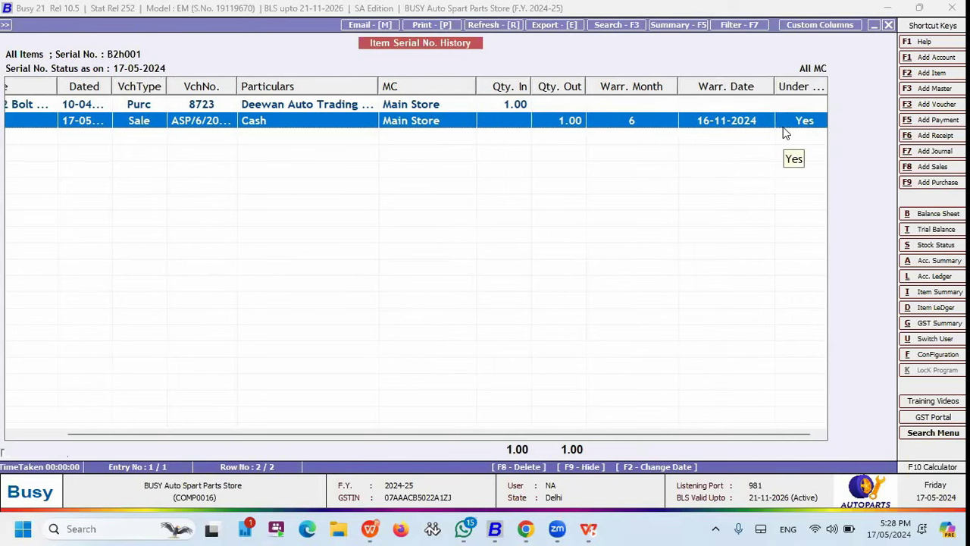
pyautogui.press('Up')
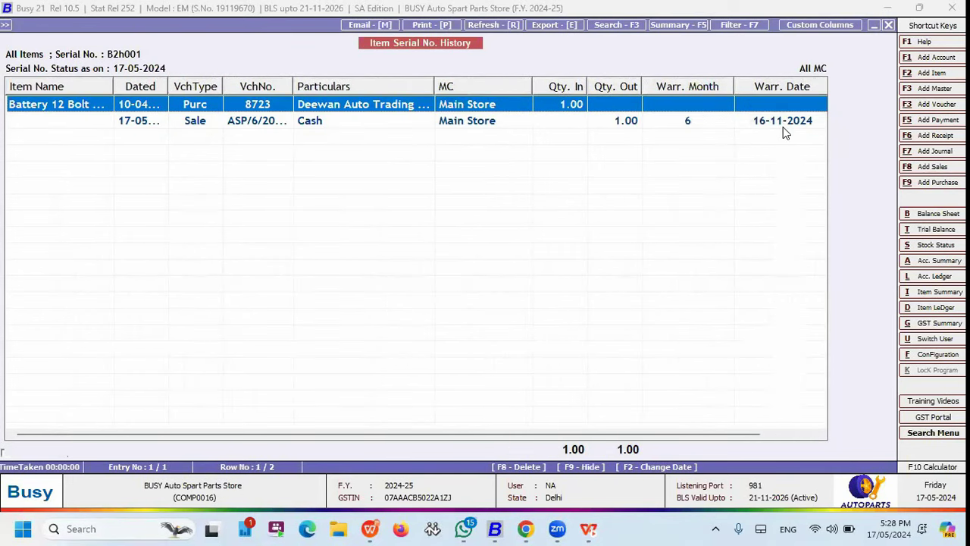
# Close the Item Serial No. History report and move on to the Quotation/Order/Challan Processing reports.
pyautogui.press('Escape')
pyautogui.press('Return')
pyautogui.press('Return')
pyautogui.press('Return')
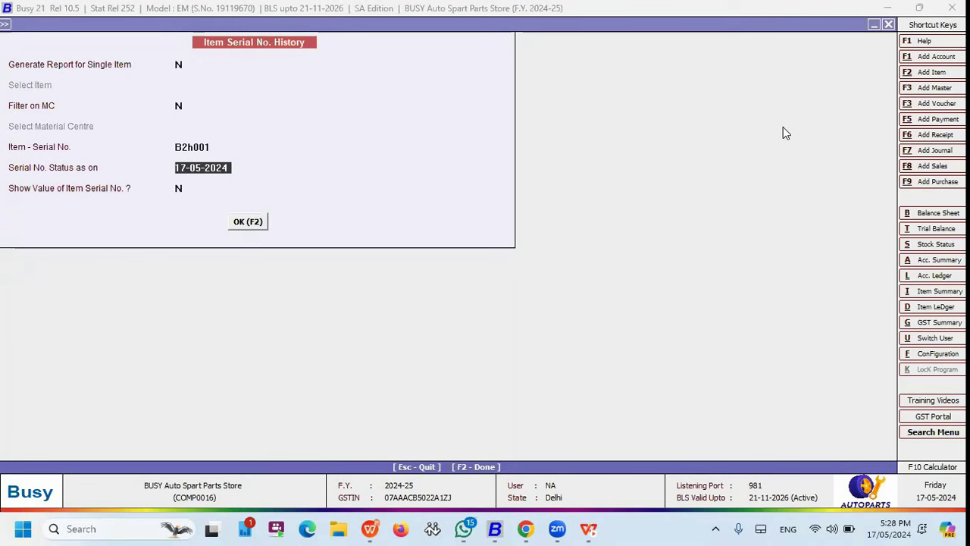
pyautogui.press('Escape')
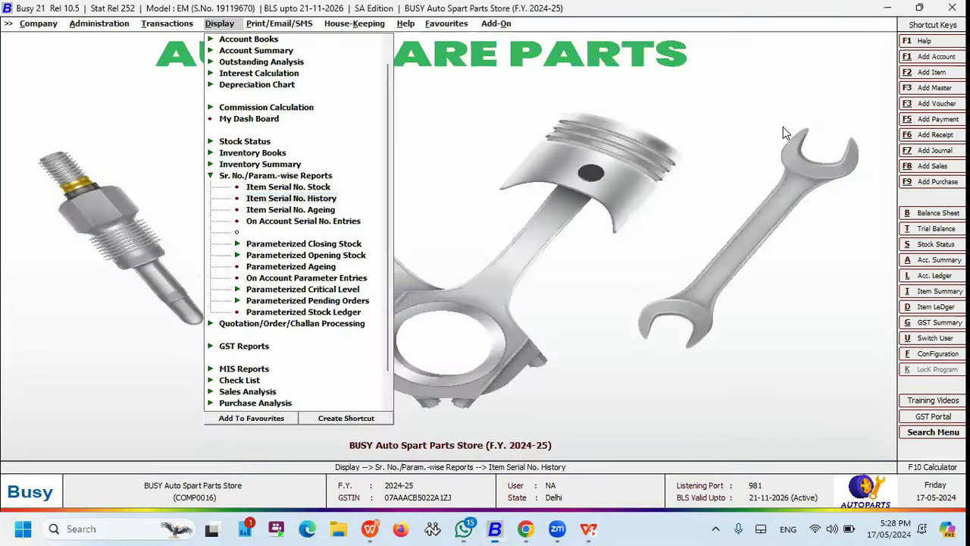
pyautogui.press('Escape')
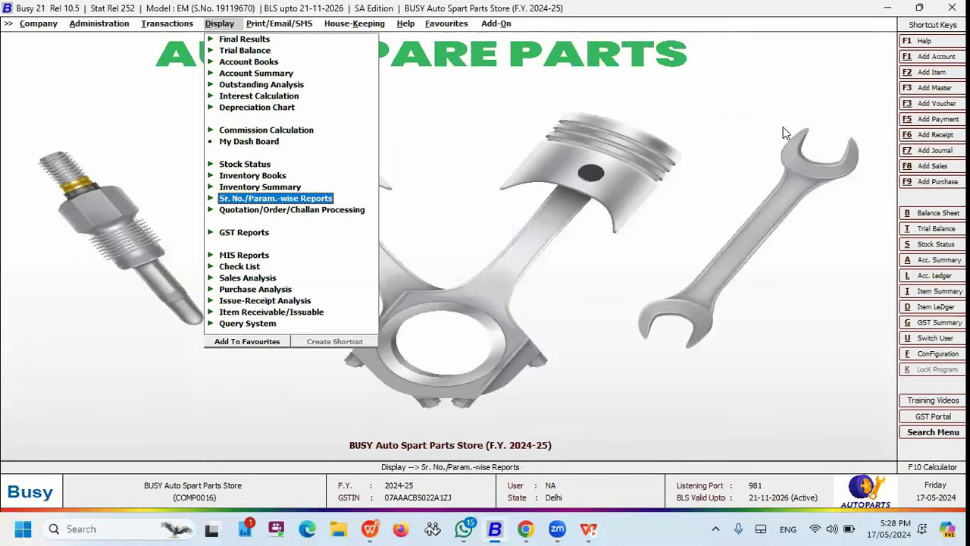
pyautogui.press('Down')
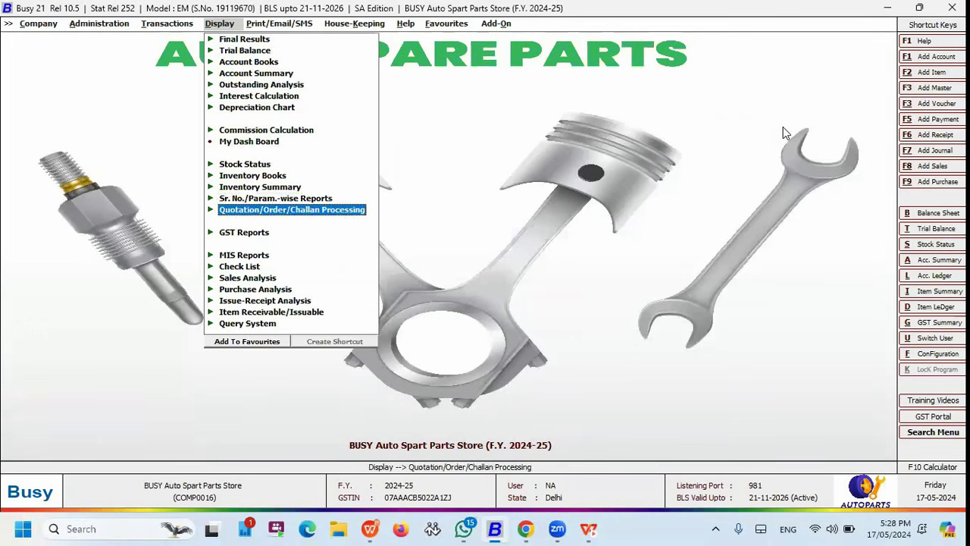